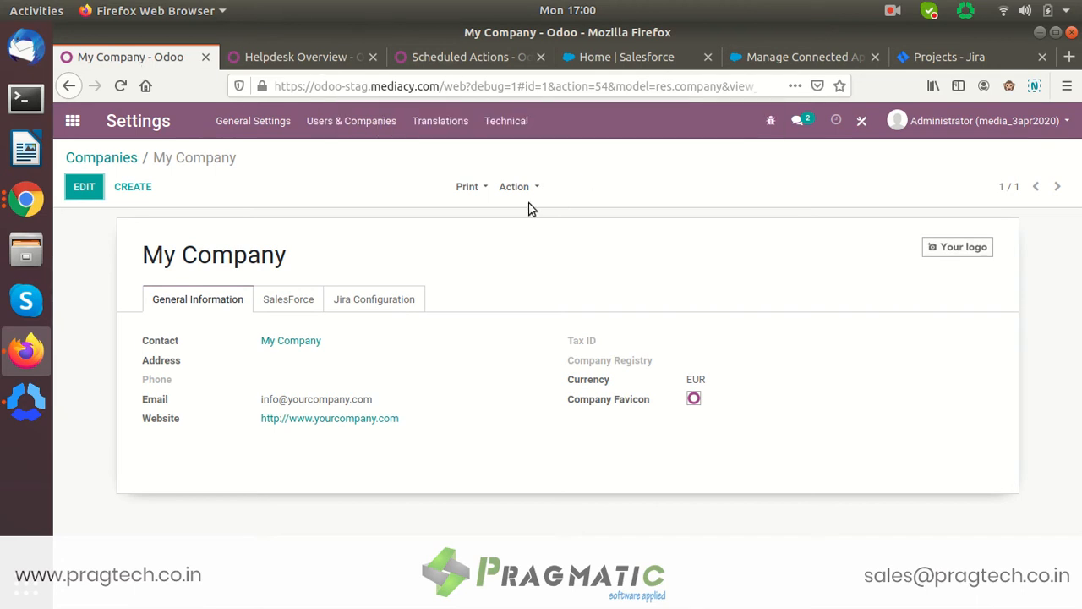
- Switch between the Helpdesk, Salesforce home page and Odoo company settings tabs
left_click(318, 68)
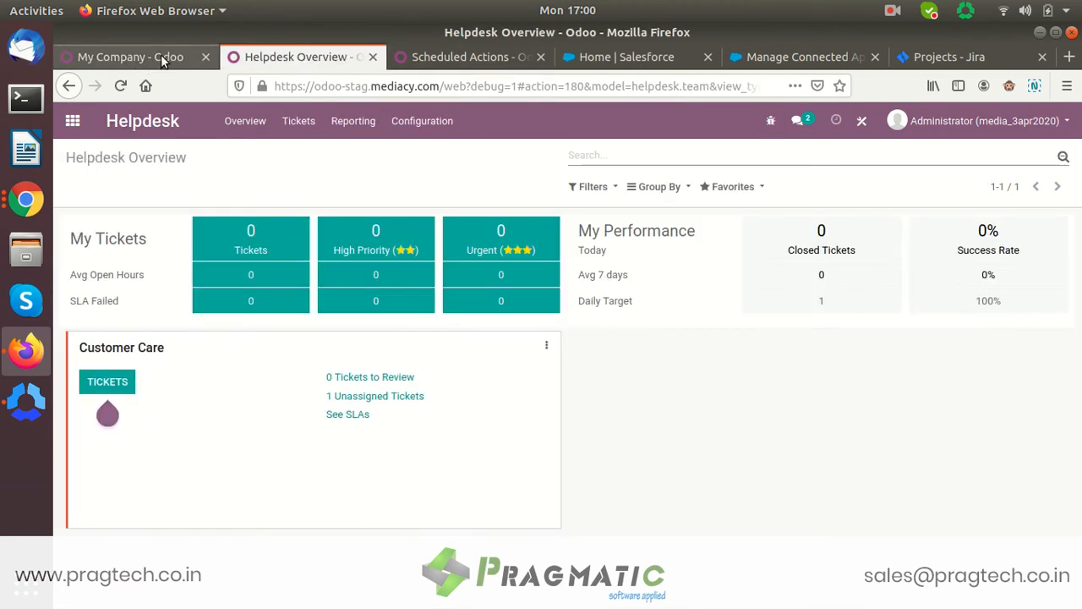
left_click(163, 57)
left_click(316, 54)
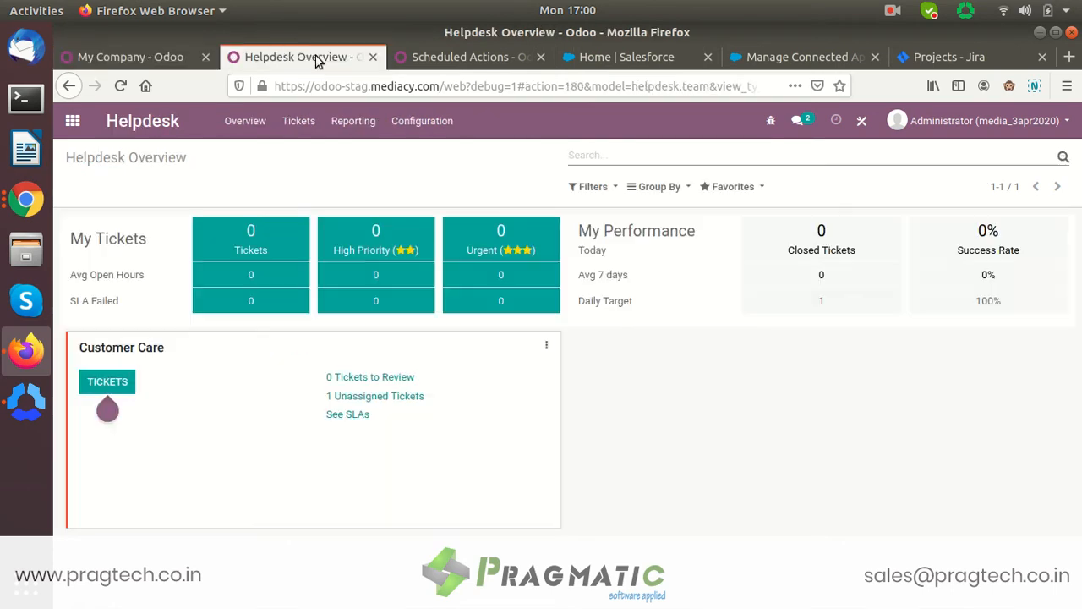
left_click(633, 64)
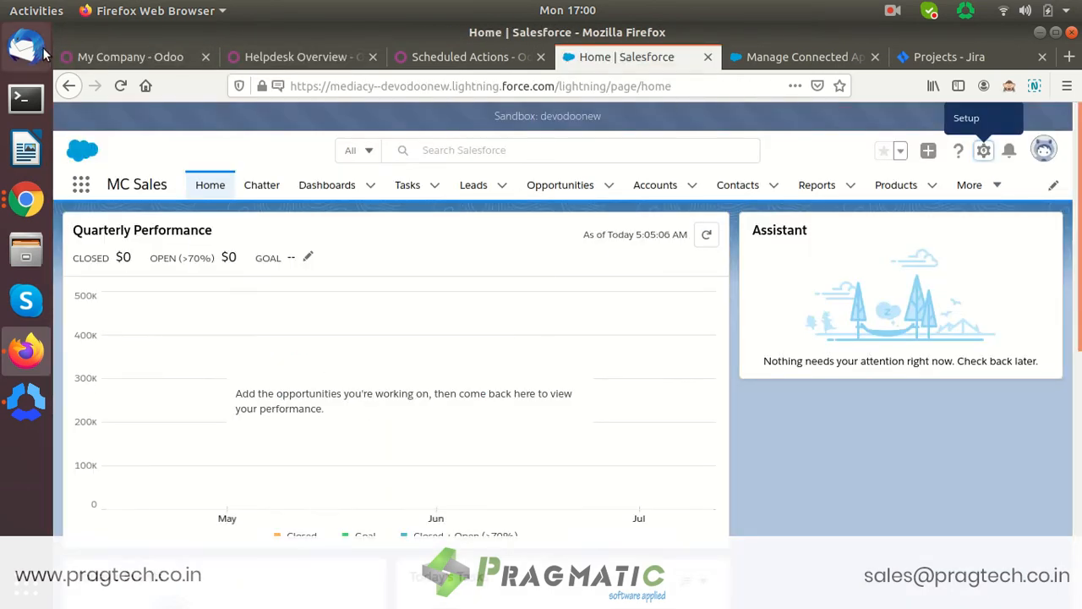
left_click(131, 67)
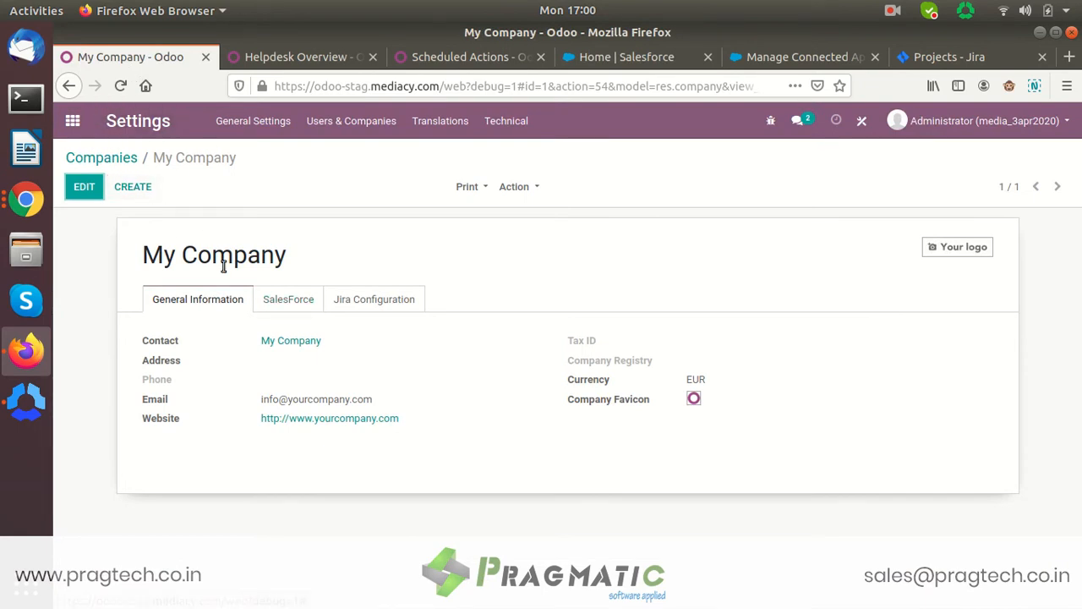
- Review the company's SalesForce credentials, highlighting the Consumer Key, then view the connected app
left_click(291, 302)
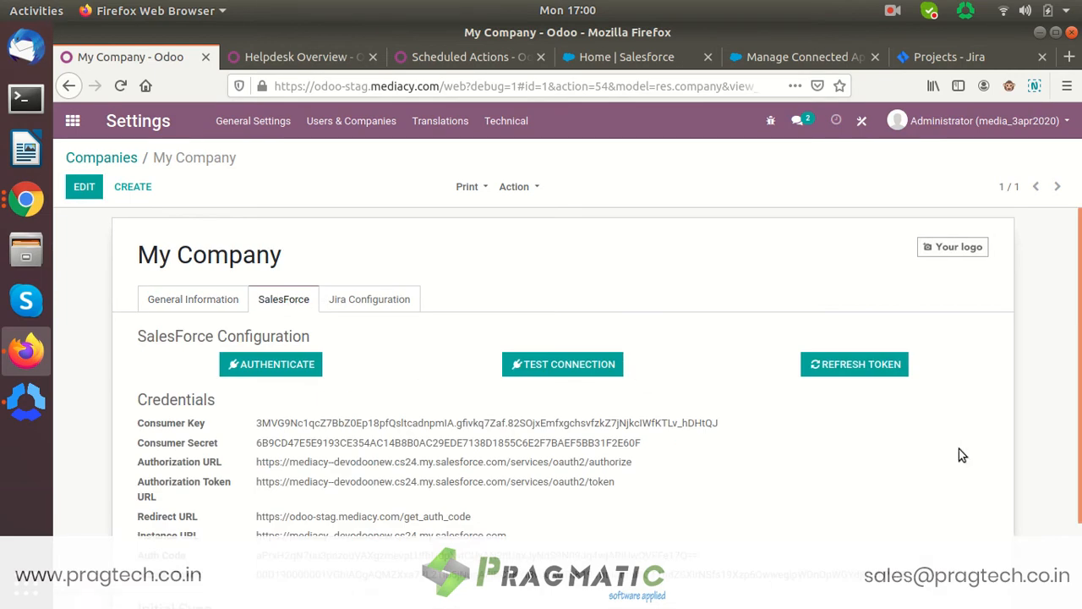
scroll(948, 431, "down", 2)
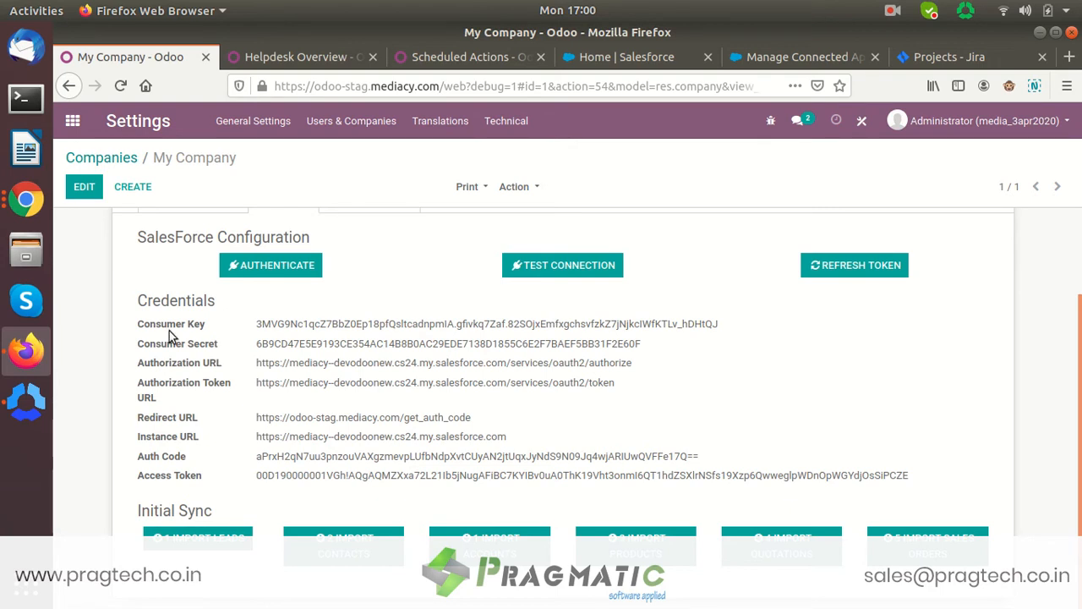
mouse_move(140, 329)
left_click_drag(140, 329, 216, 345)
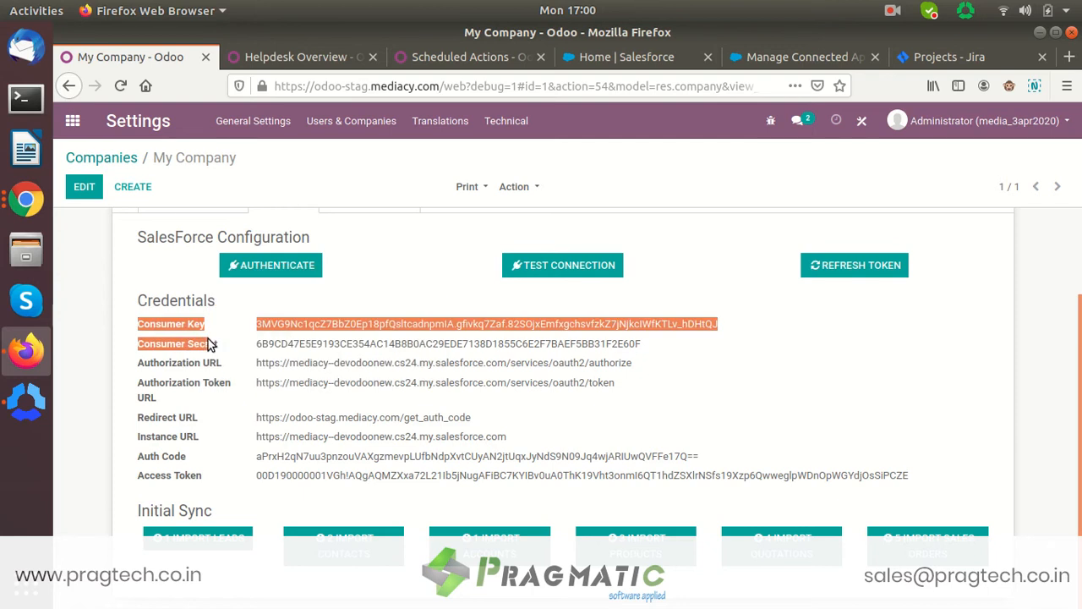
left_click(220, 353)
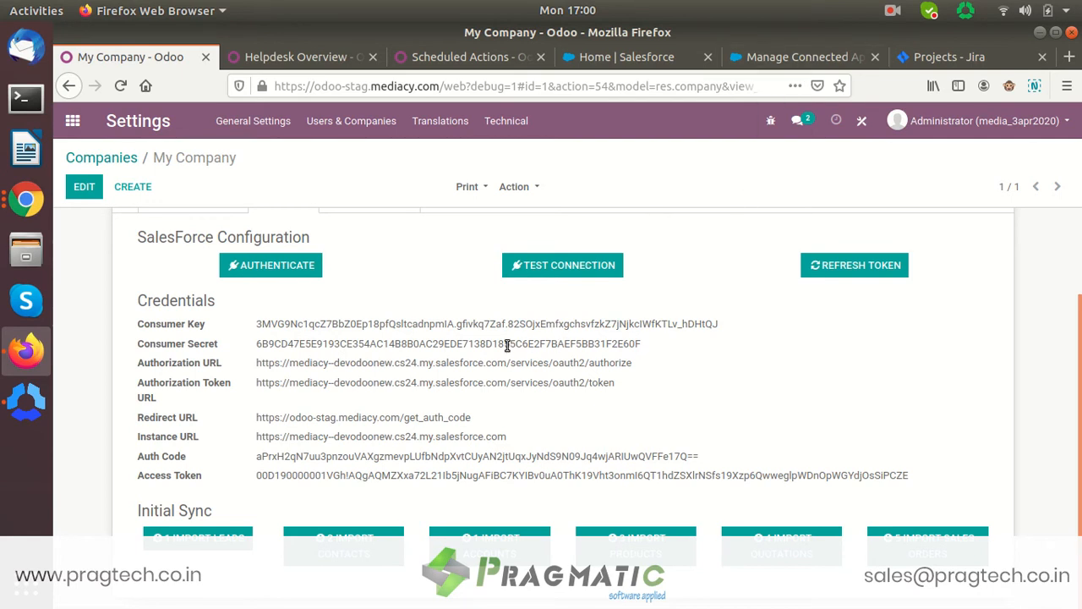
left_click(760, 57)
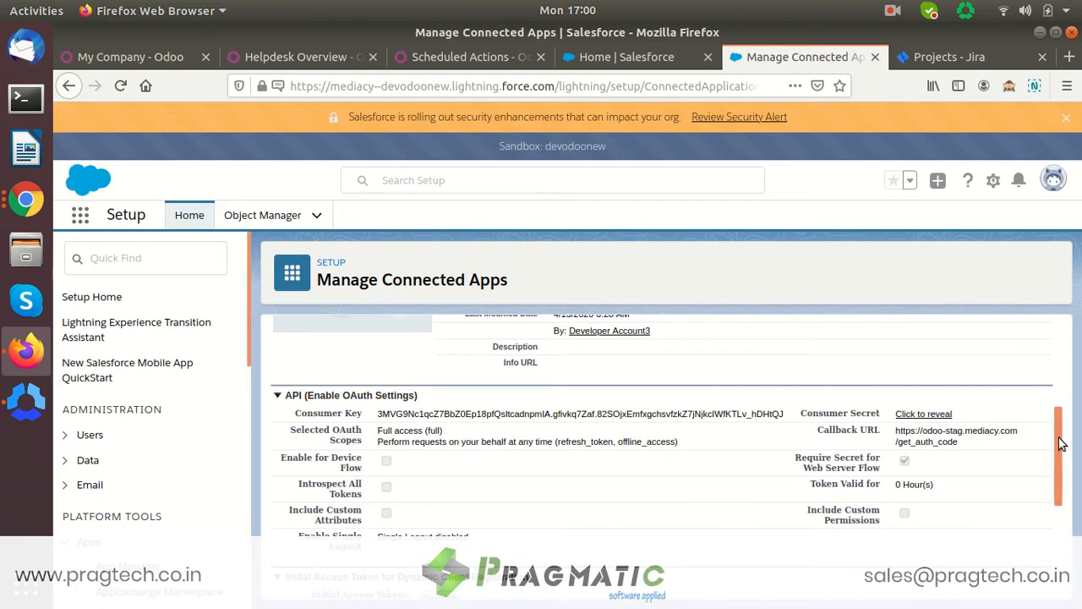
- Scroll through the connected app's OAuth settings, then return to Odoo's SalesForce configuration
scroll(1066, 448, "down", 1)
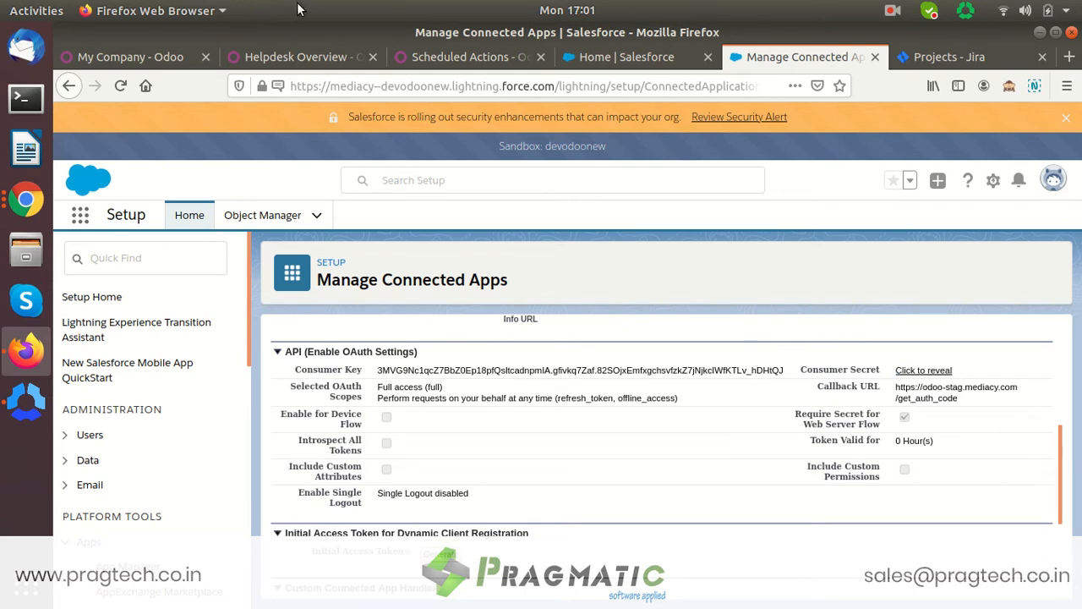
left_click(136, 57)
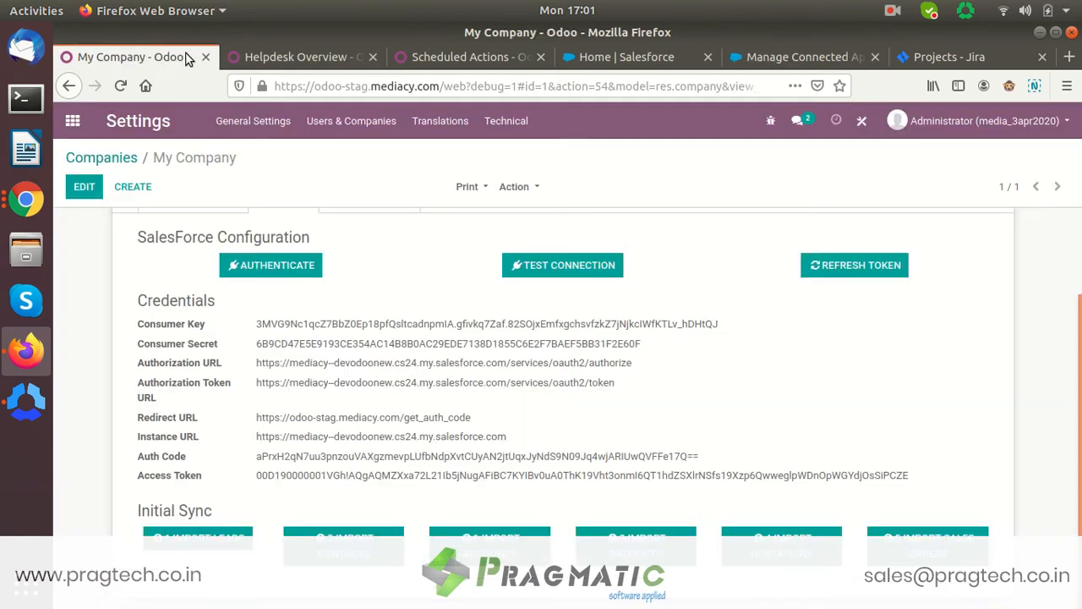
- Authenticate My Company with Salesforce using the AUTHENTICATE button on the SalesForce tab
scroll(541, 372, "up", 2)
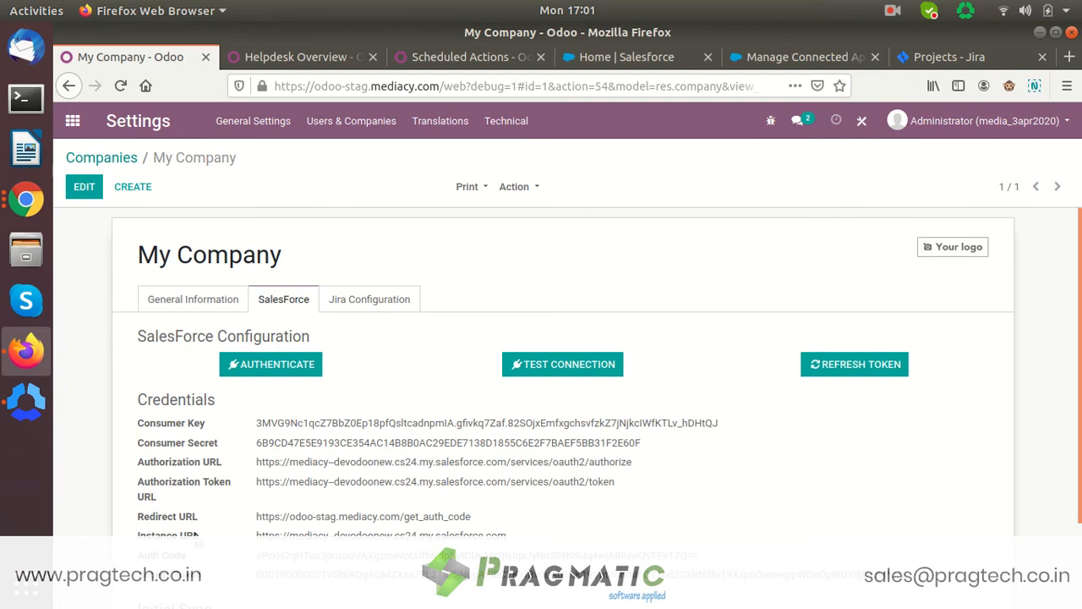
mouse_move(198, 541)
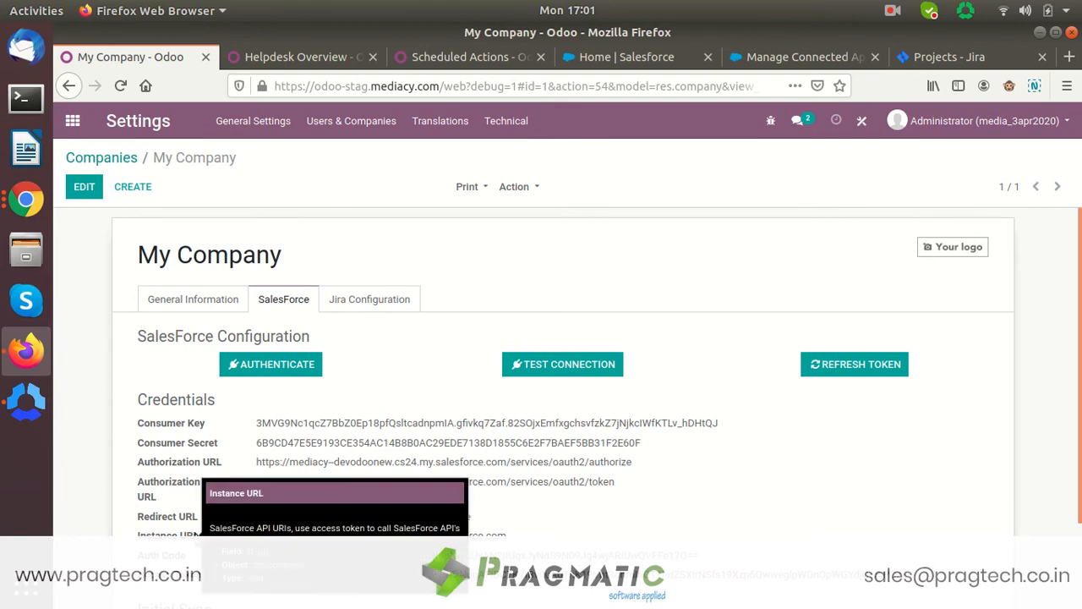
left_click(286, 372)
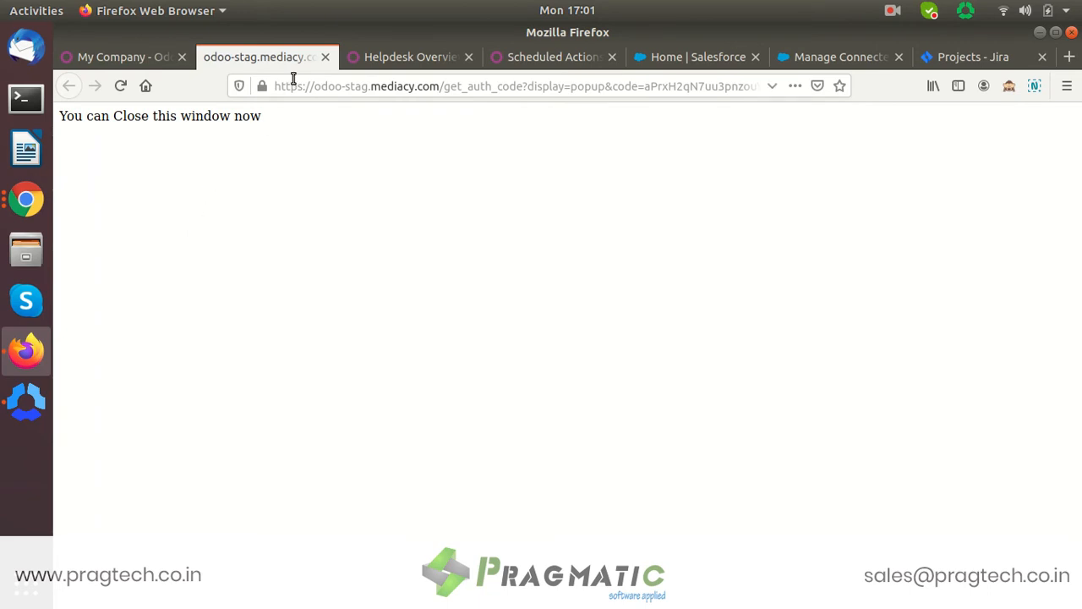
- Close the authorization page, verify the refreshed Auth Code and Access Token, then view the connected app
left_click(322, 61)
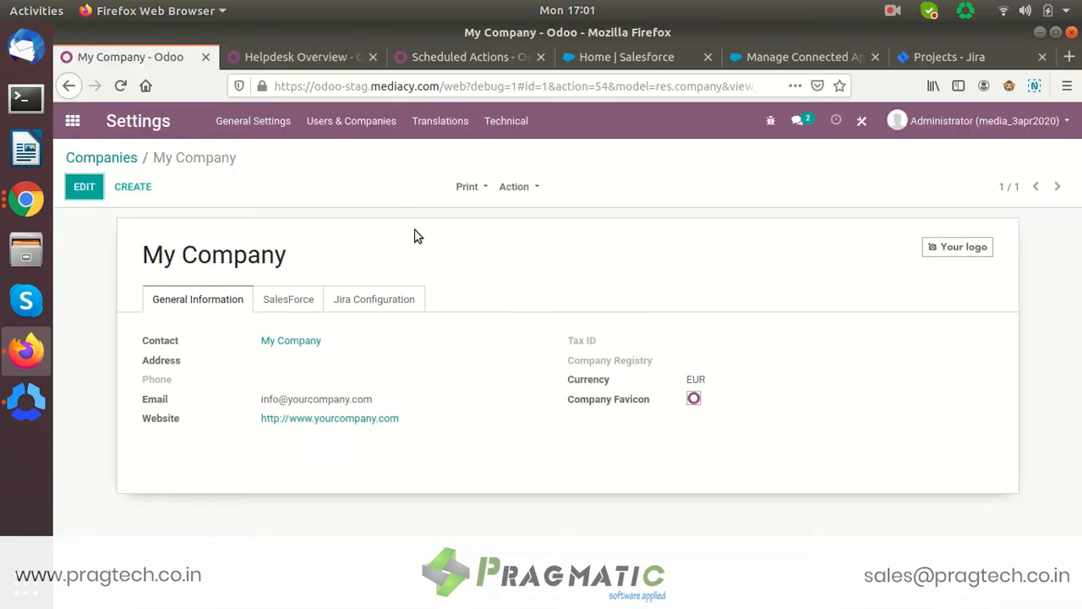
left_click(298, 301)
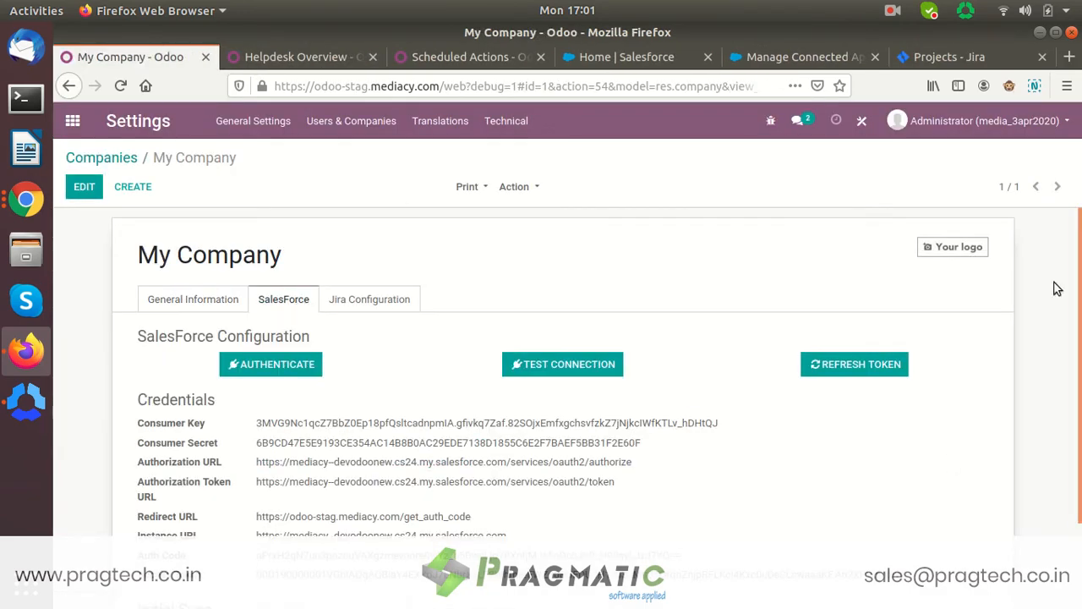
scroll(562, 380, "down", 2)
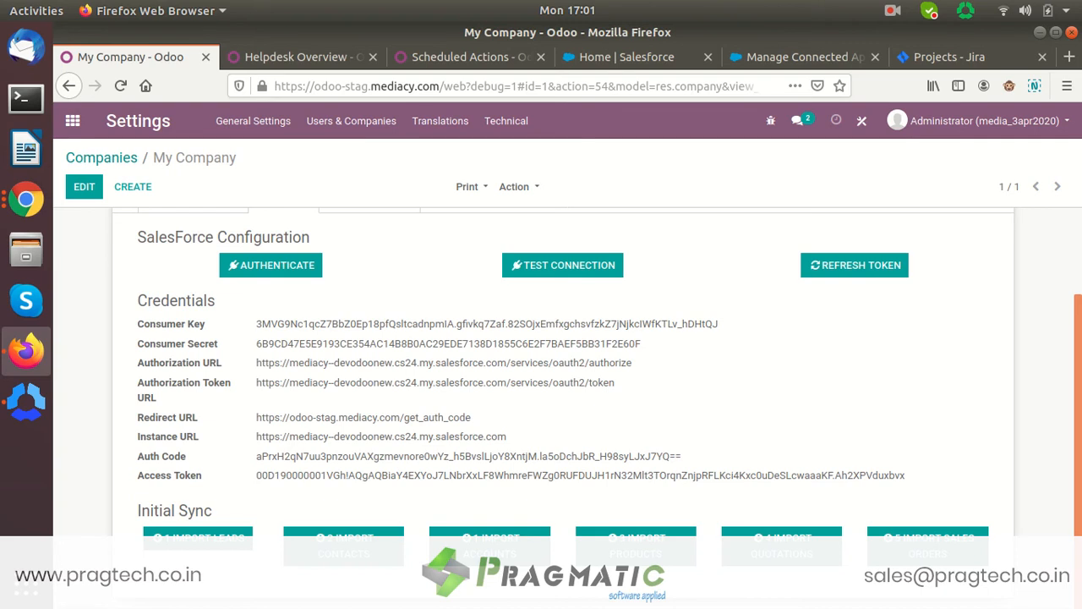
scroll(563, 380, "up", 2)
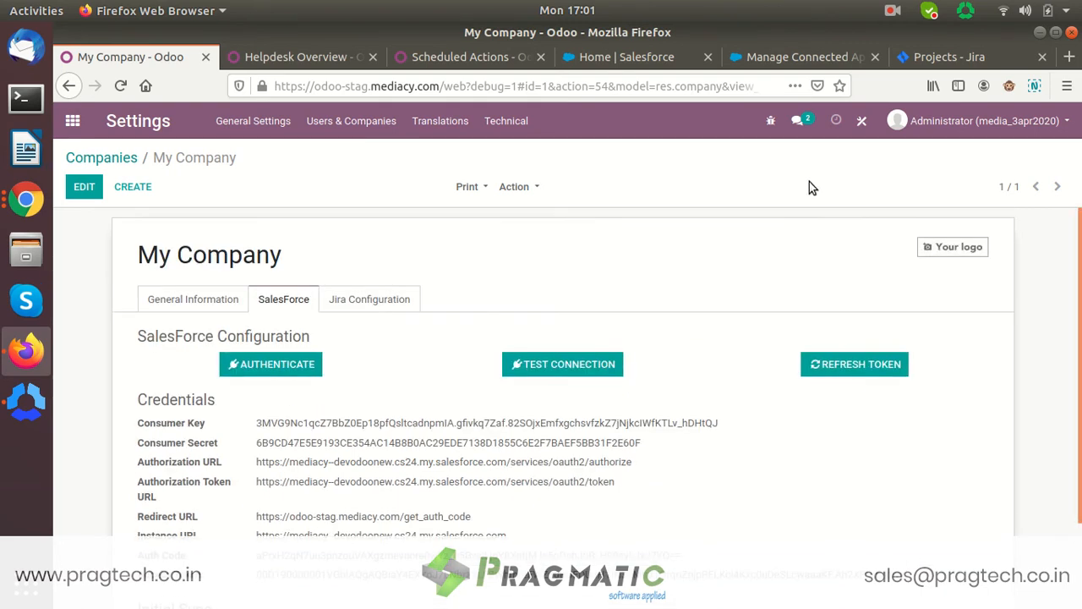
left_click(792, 57)
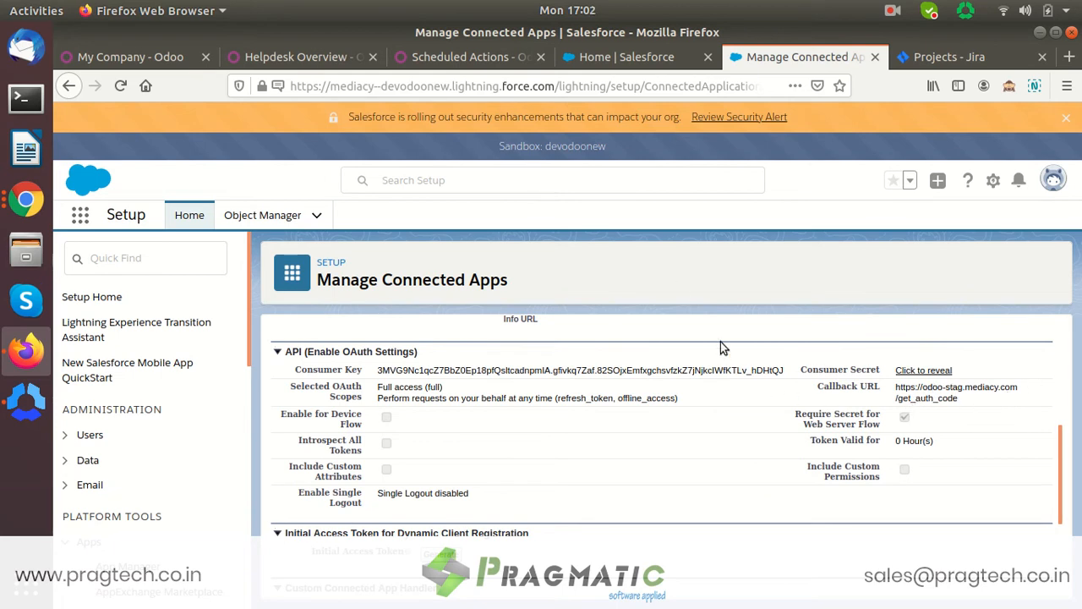
- Back in Odoo, recheck the SalesForce credentials and go to the apps home menu
left_click(171, 57)
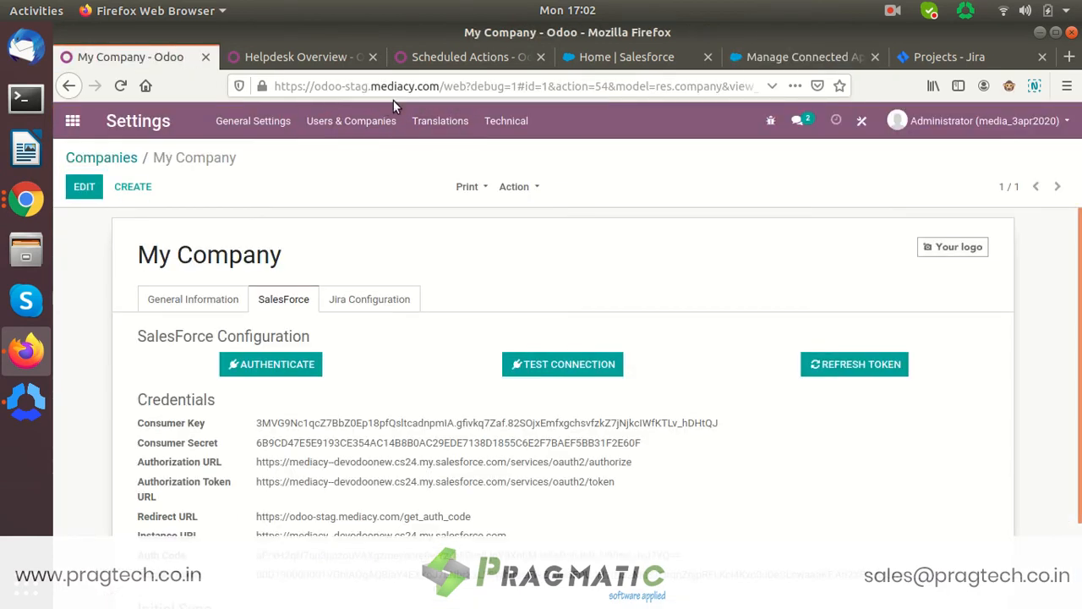
scroll(1000, 347, "down", 2)
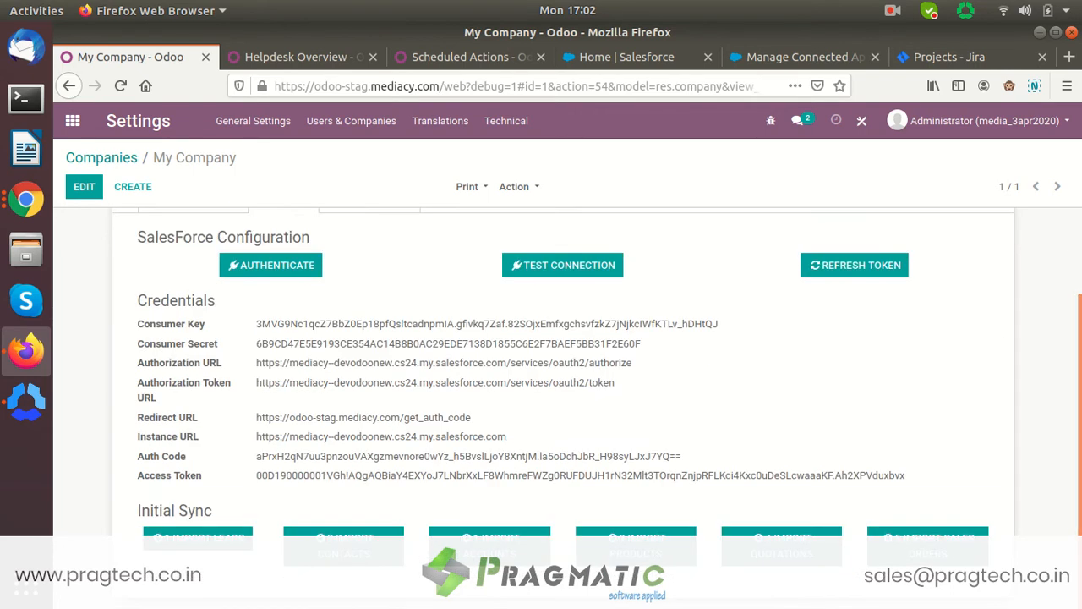
scroll(705, 246, "up", 2)
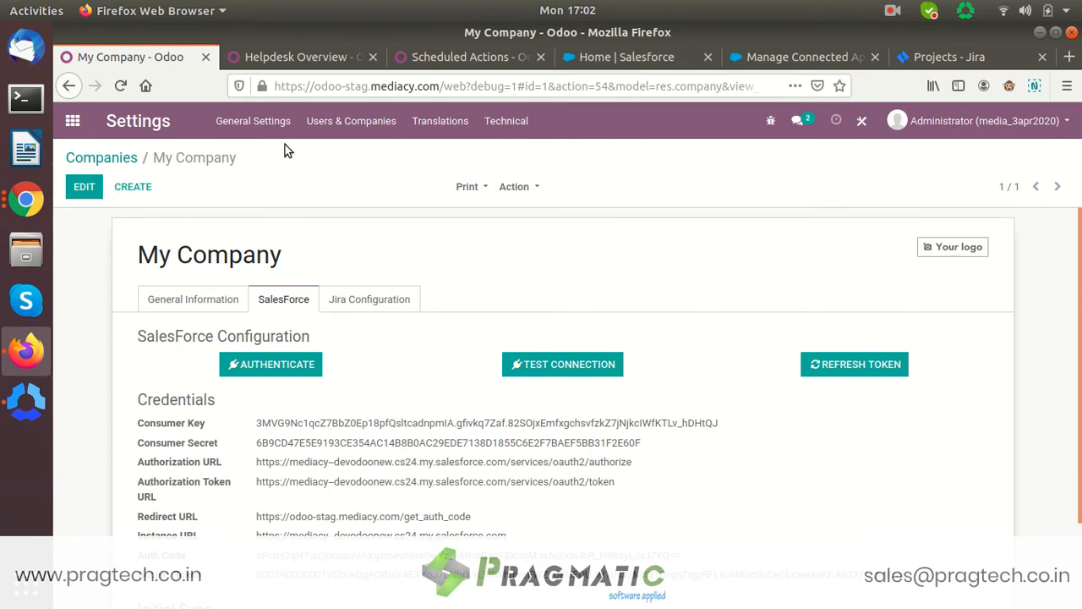
left_click(71, 121)
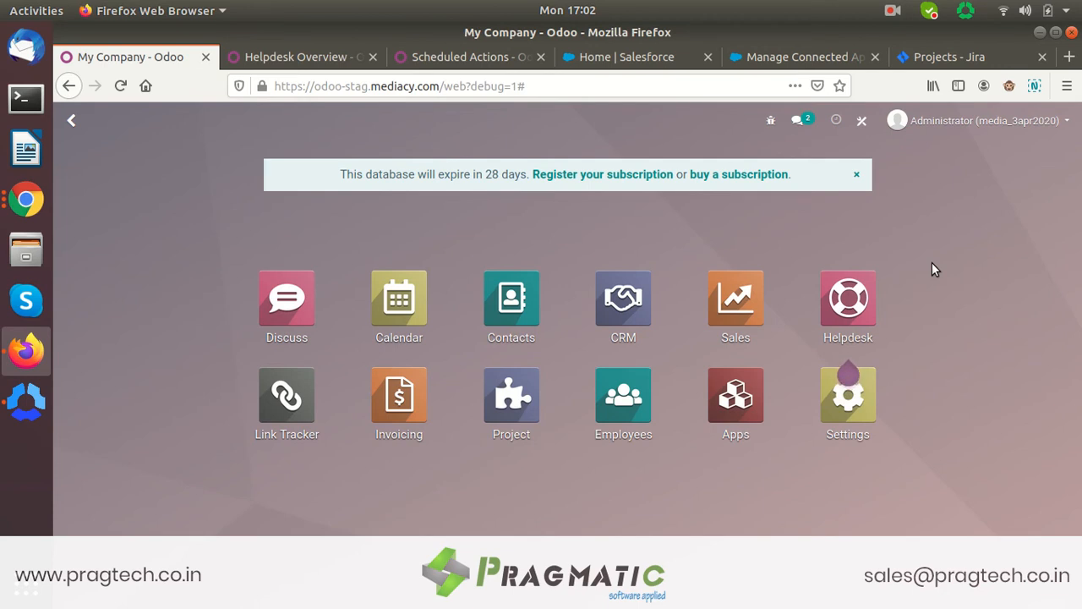
- In the Helpdesk app, show all tickets and start a new ticket
left_click(852, 292)
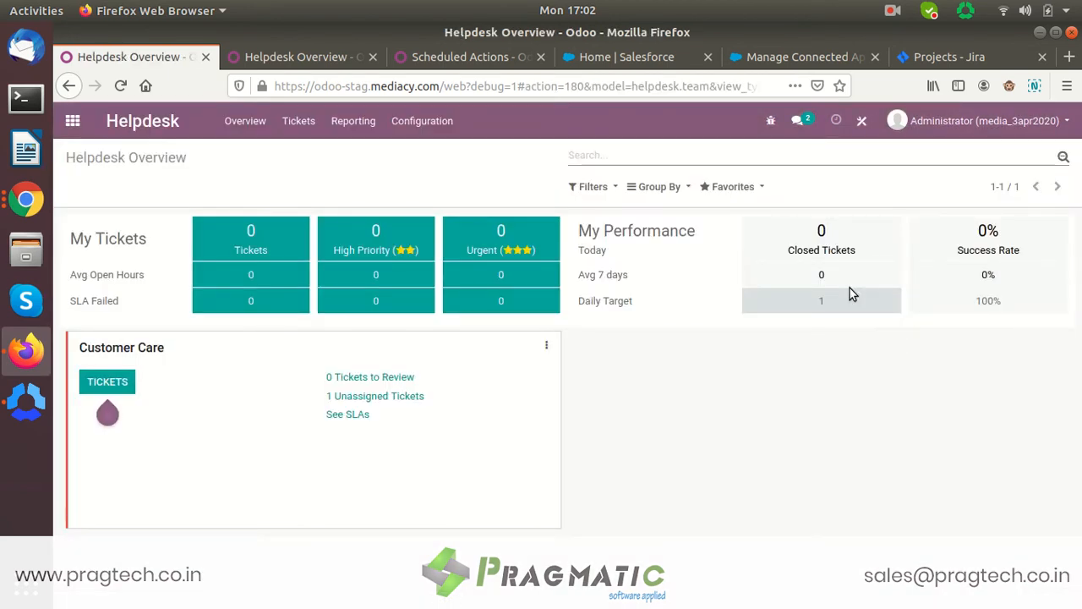
left_click(299, 121)
left_click(299, 176)
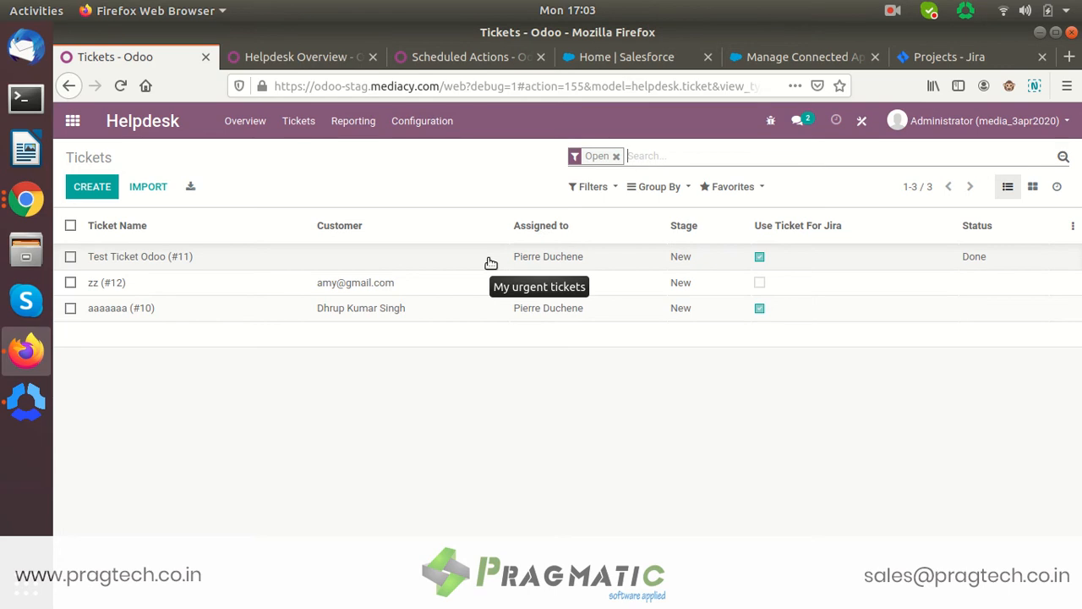
left_click(311, 123)
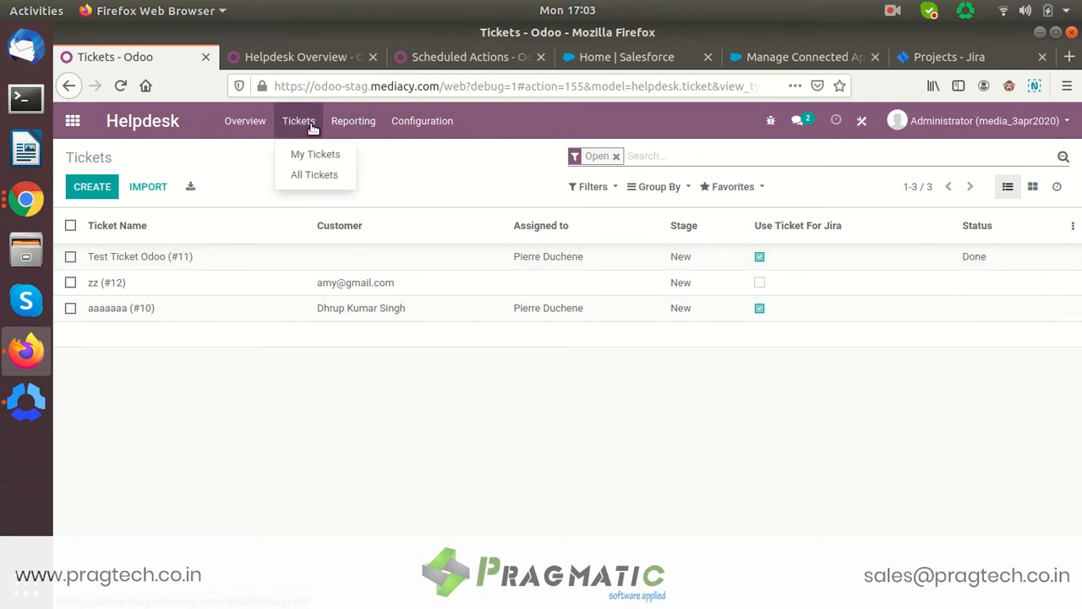
left_click(248, 199)
left_click(89, 186)
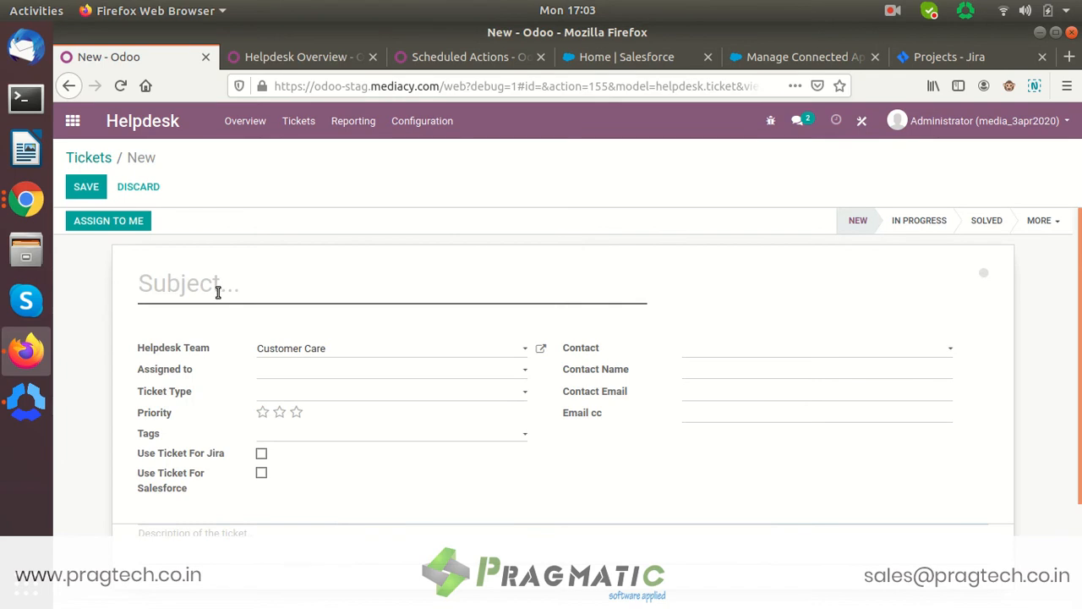
- Enter the subject 'Sales dashboard', fixing the typo, and prefix it with 'Requirement of'
mouse_move(218, 291)
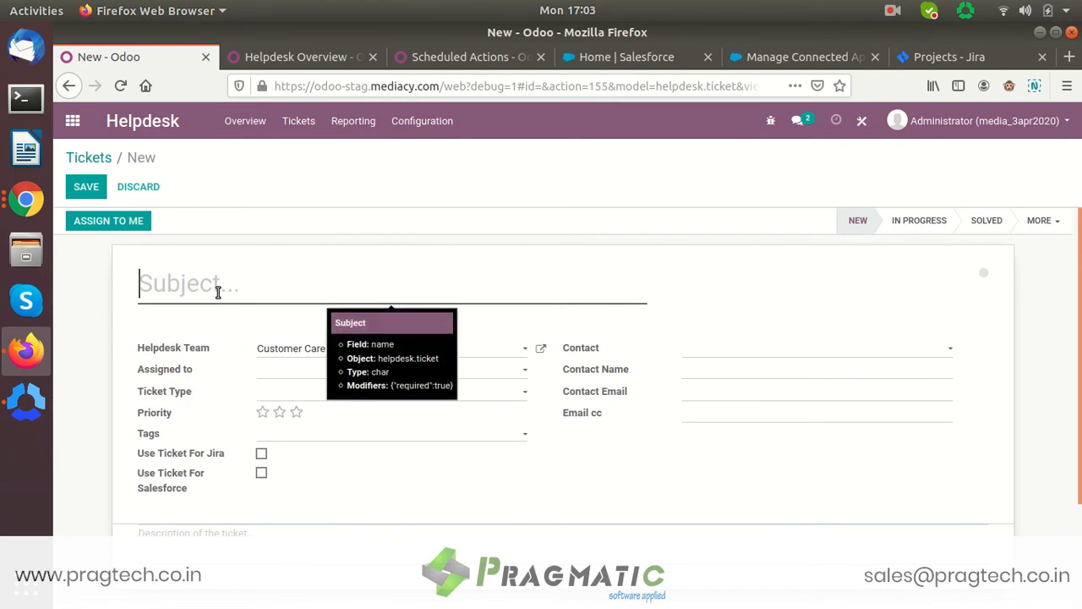
type("Sa")
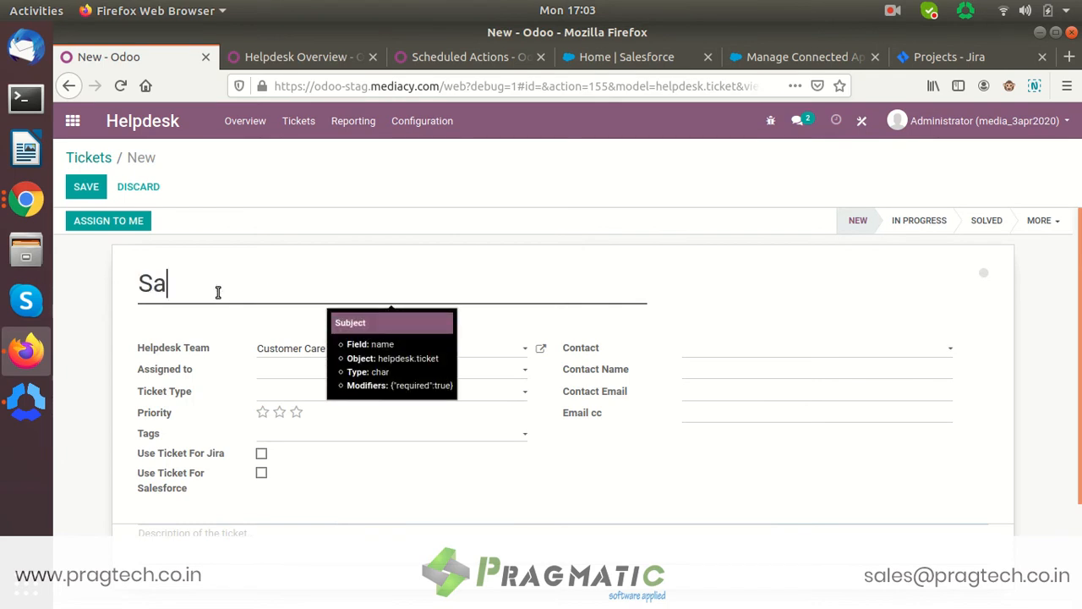
type("les dashboard")
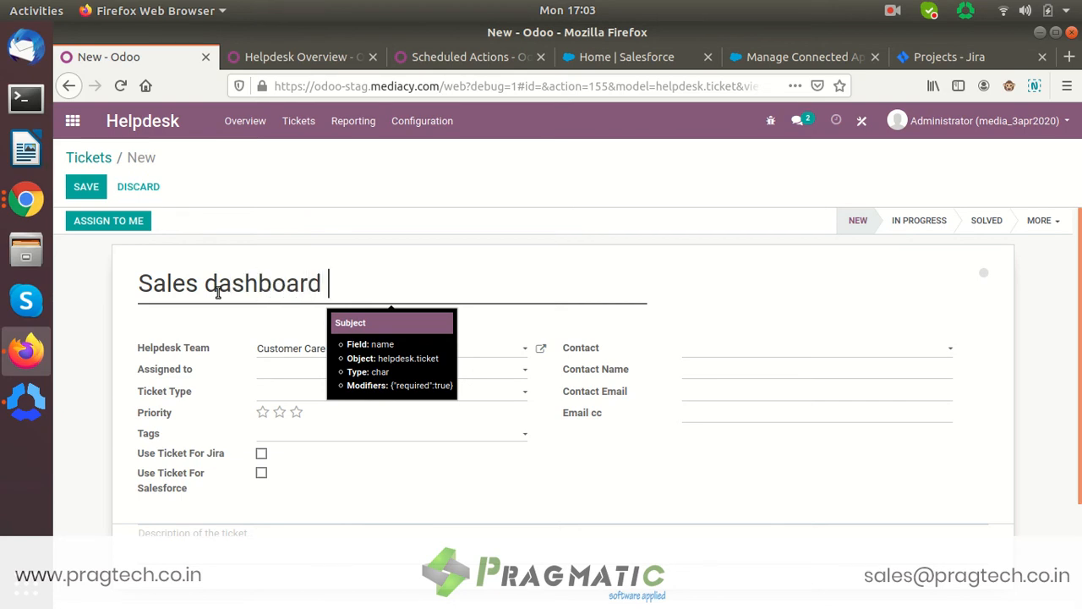
key("Left")
key("Left")
key("Left")
key("Left")
key("Left")
key("Left")
key("Left")
key("Left")
key("Left")
key("Left")
type("Require")
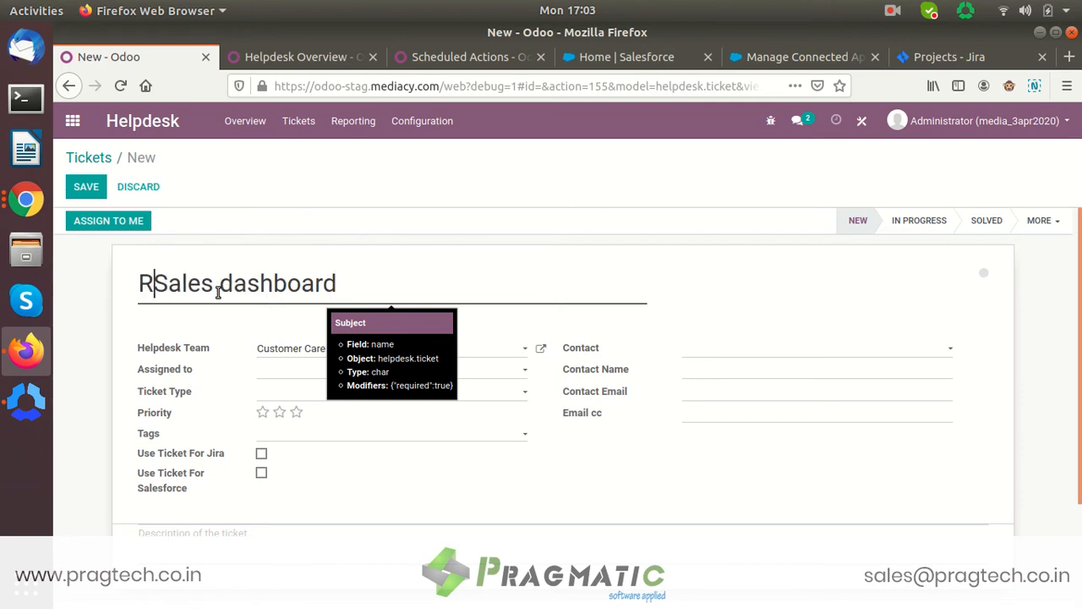
type("ment of")
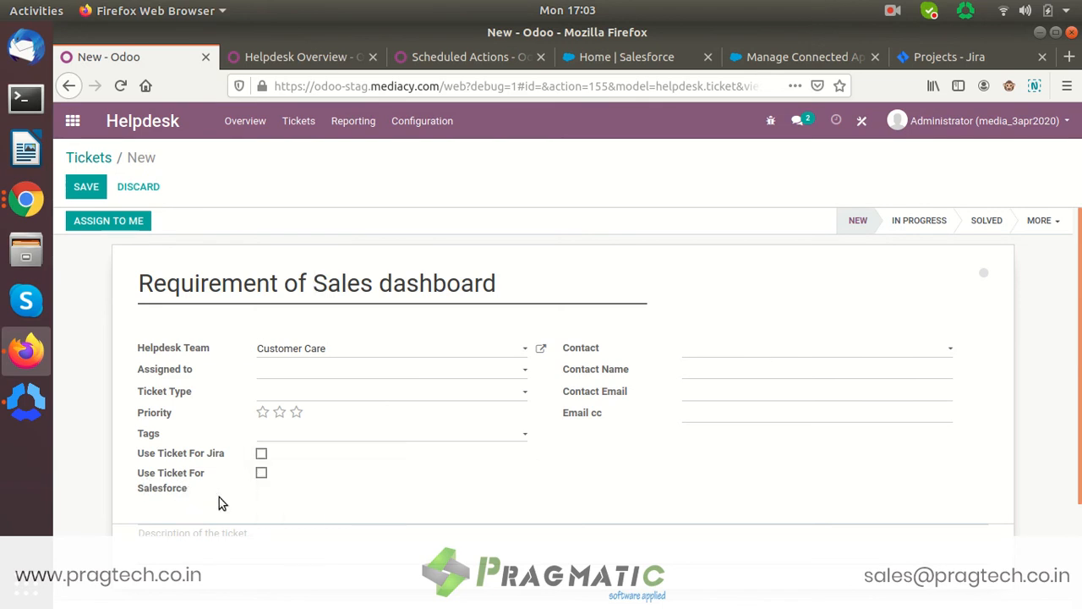
- Tick Use Ticket For Salesforce and create a new lead from the Salesforce Details Lead field
left_click(261, 475)
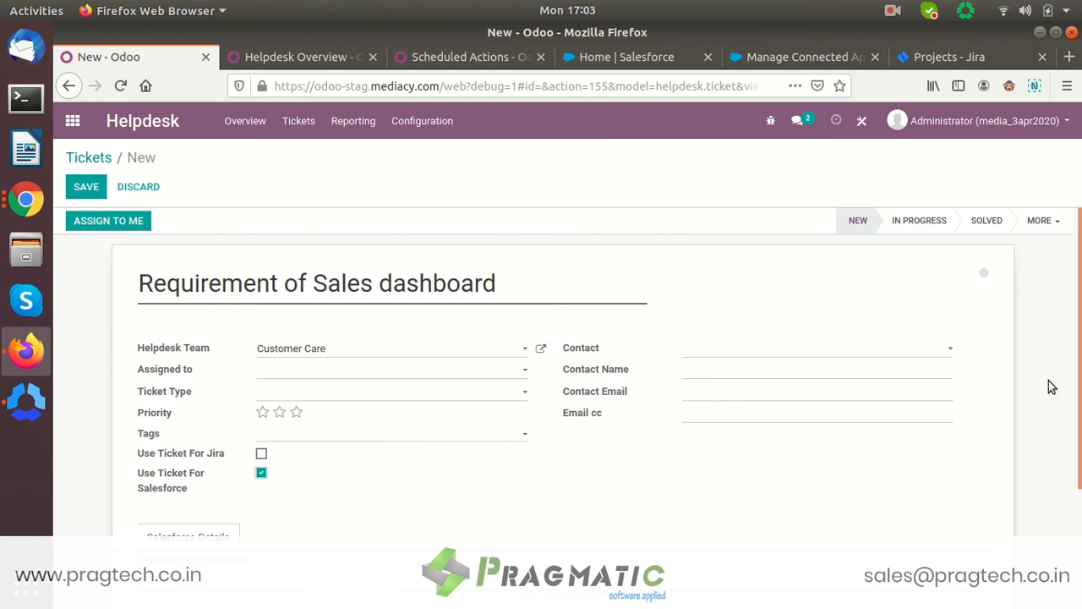
scroll(640, 420, "down", 2)
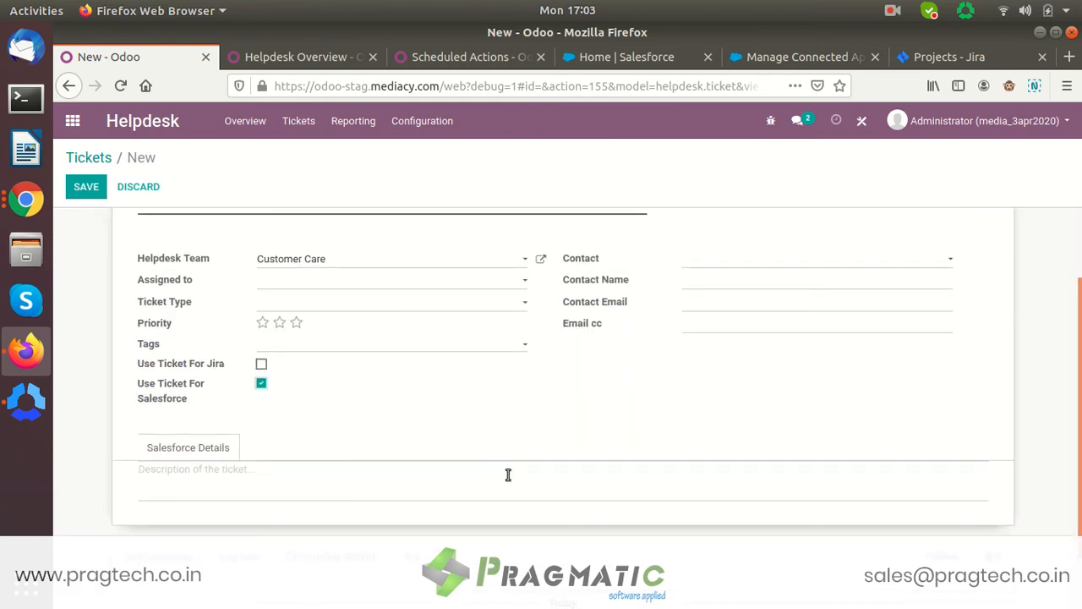
left_click(183, 448)
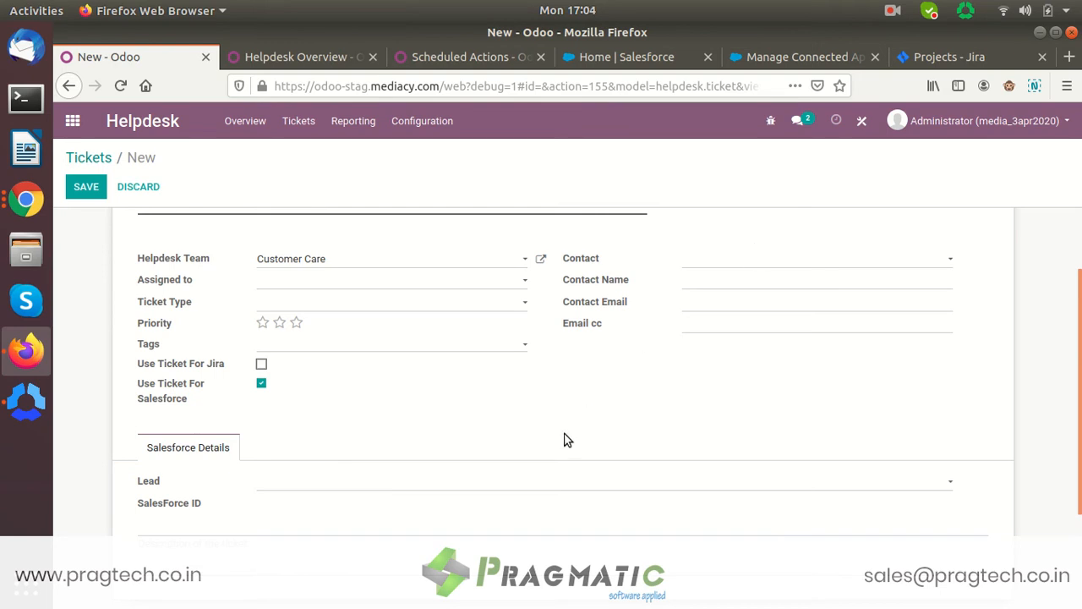
left_click(323, 480)
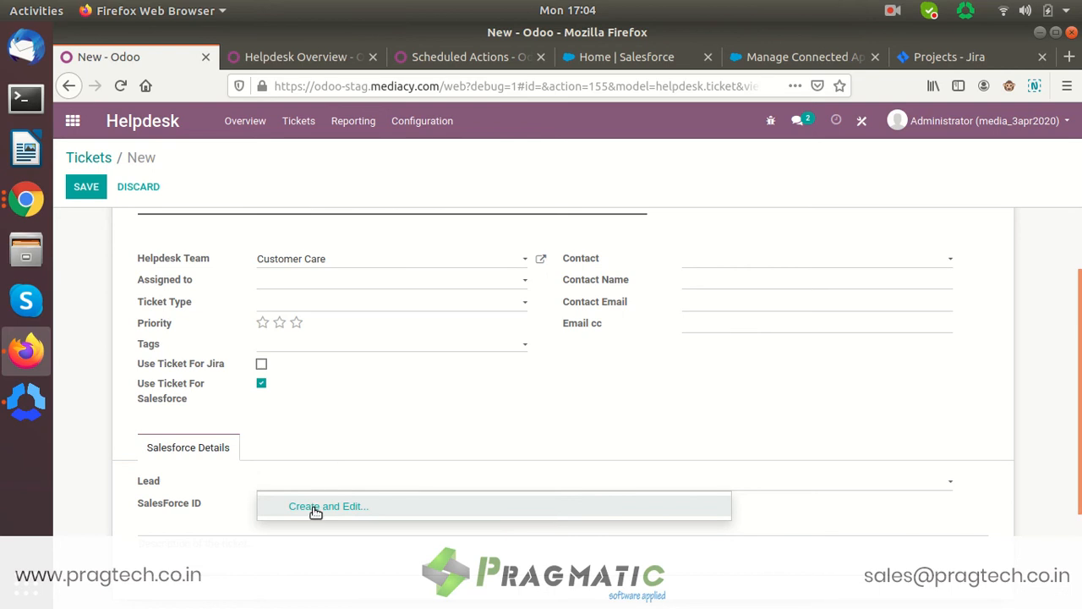
left_click(315, 507)
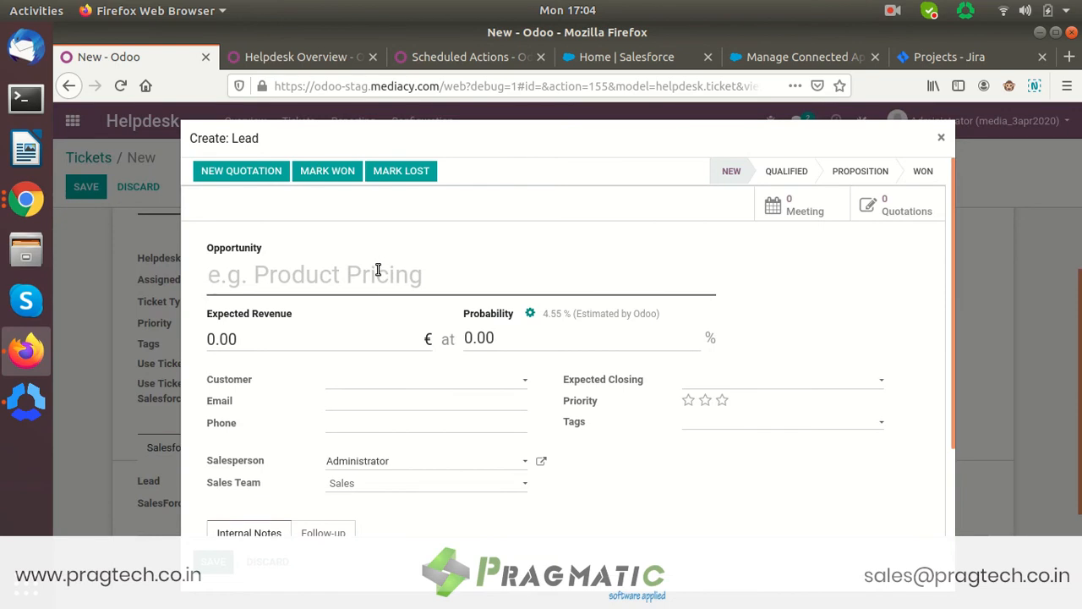
- Name the lead 'Sales Dashboard Pricing', set customer My Company, and begin the follow-up contact name
type("Sales ")
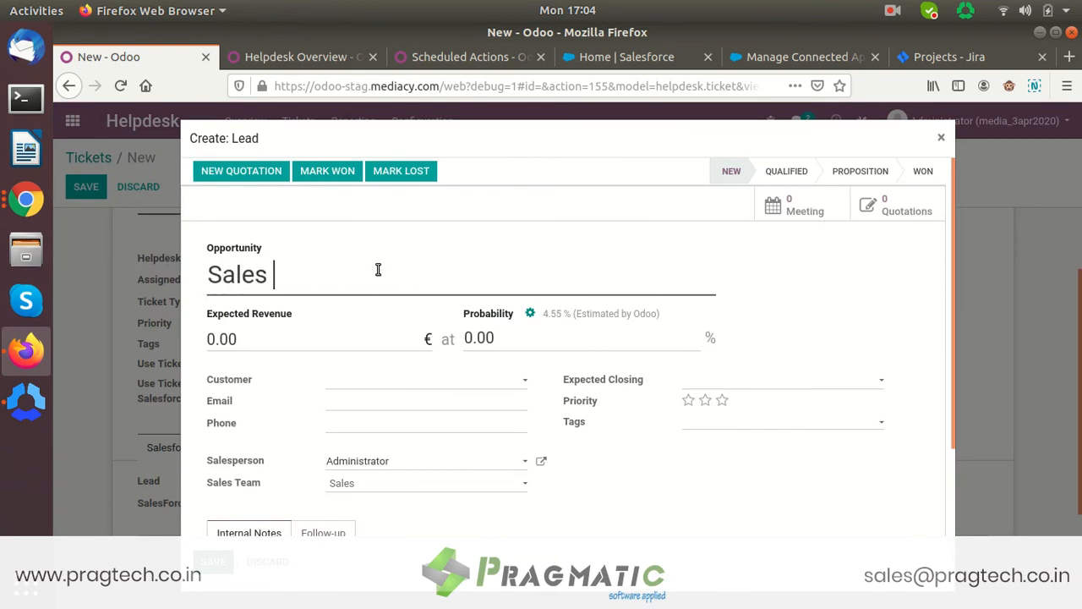
type("Dash")
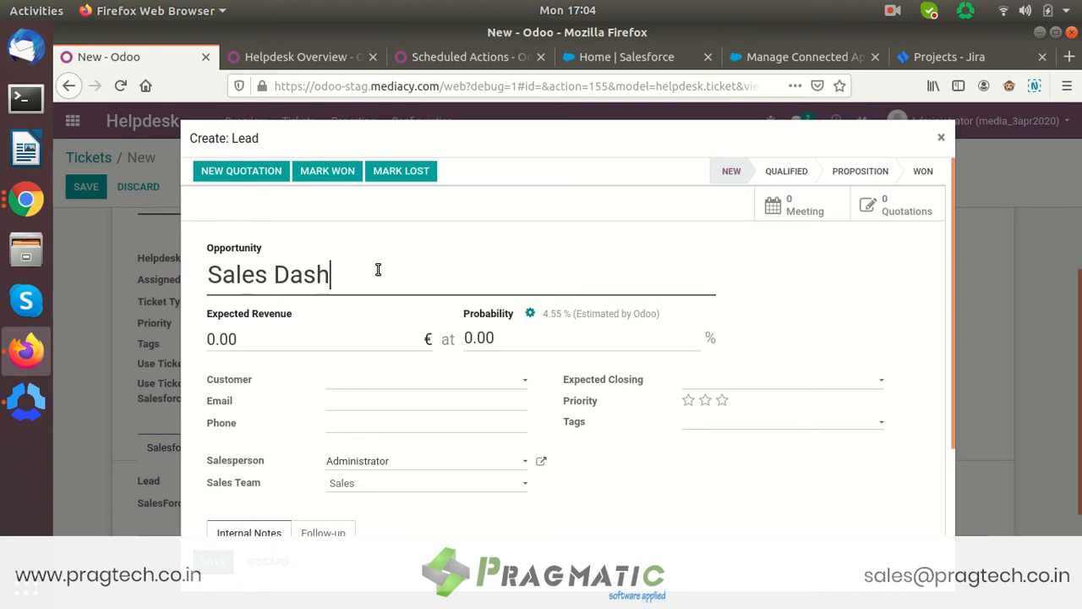
type("board Pricing")
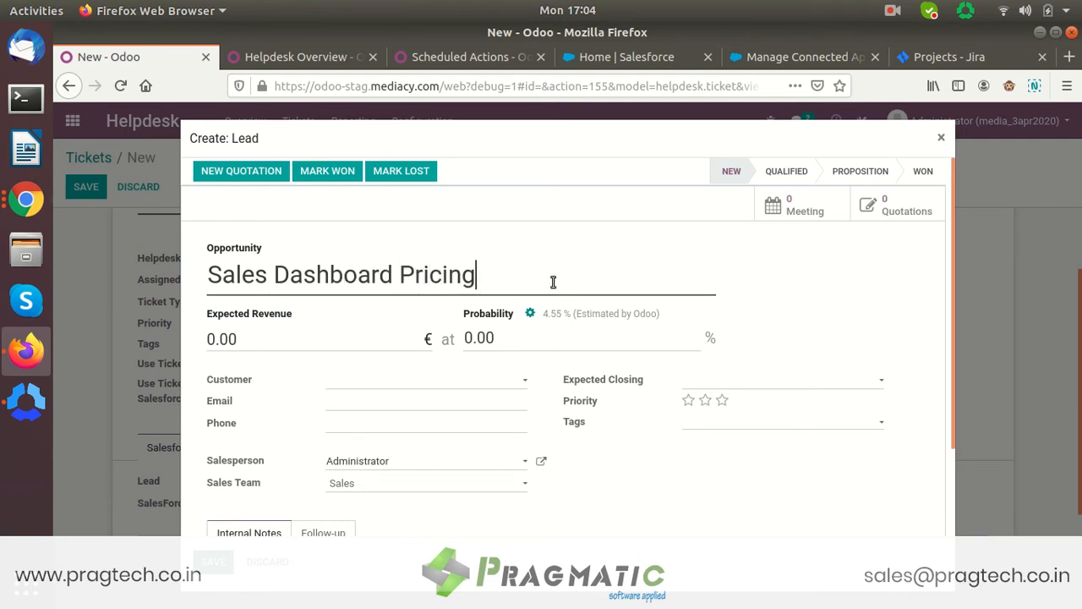
left_click(415, 385)
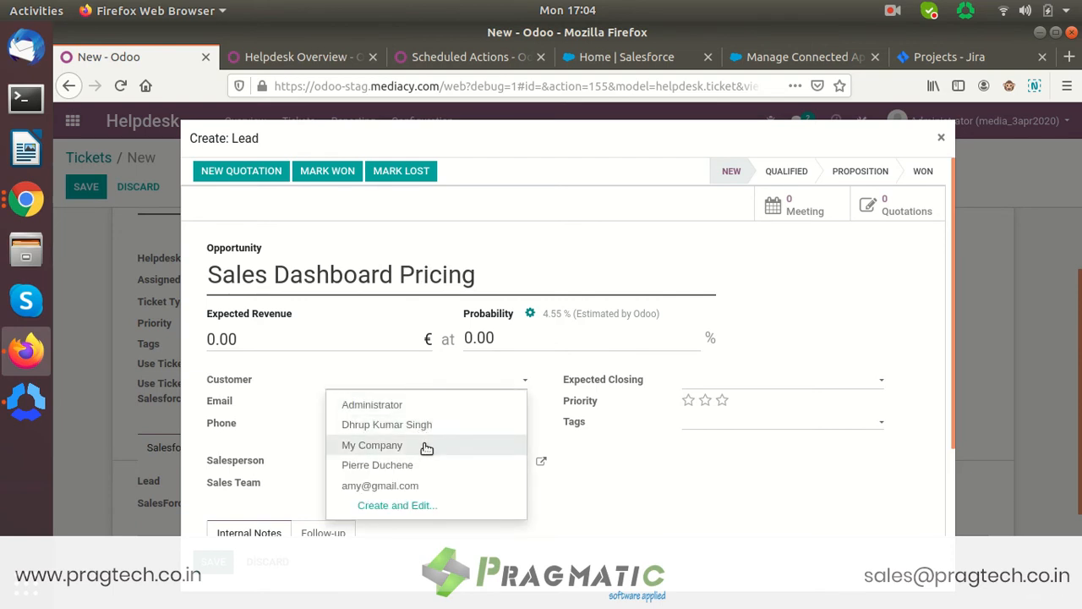
left_click(427, 448)
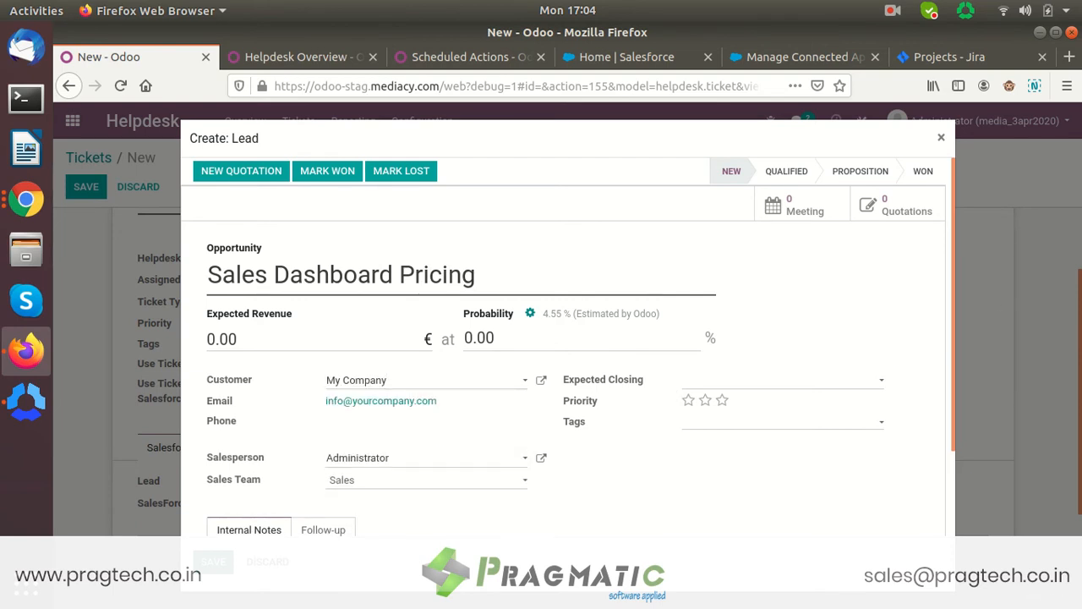
left_click_drag(951, 313, 985, 433)
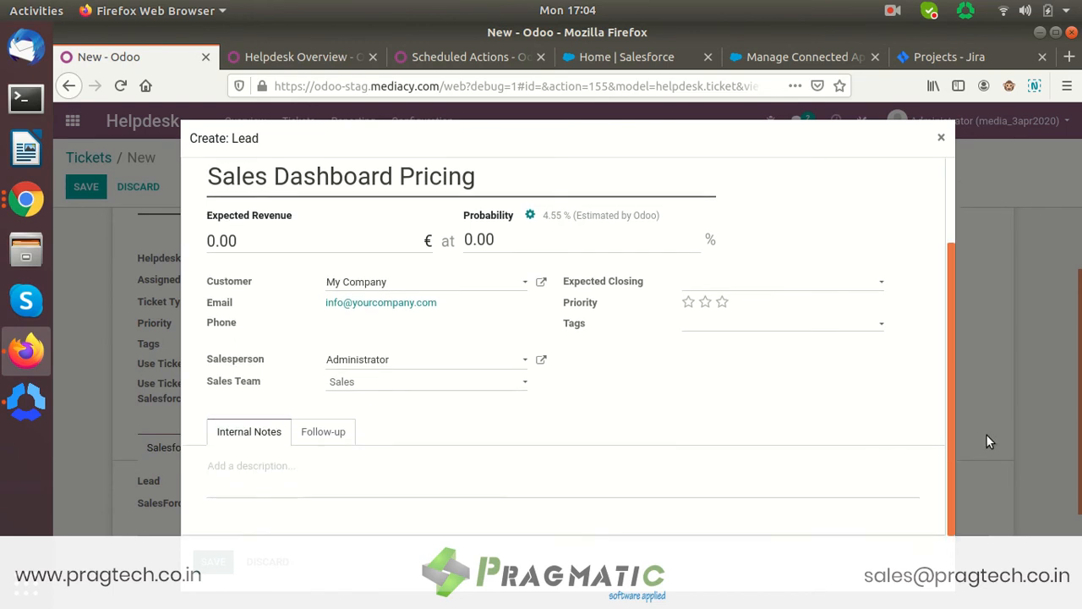
left_click(341, 434)
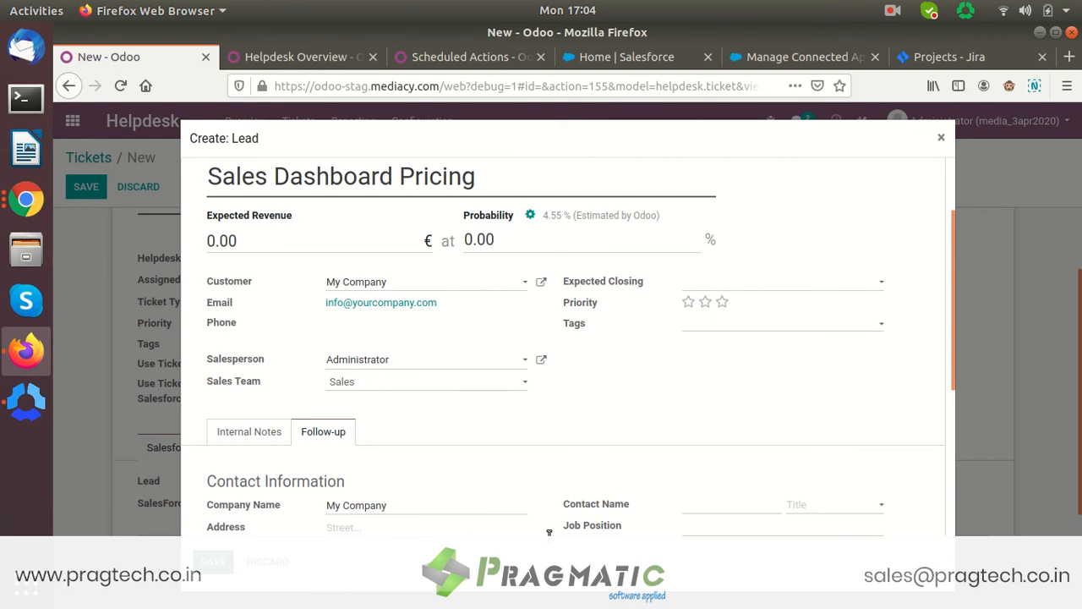
left_click(703, 504)
type("George")
left_click(659, 59)
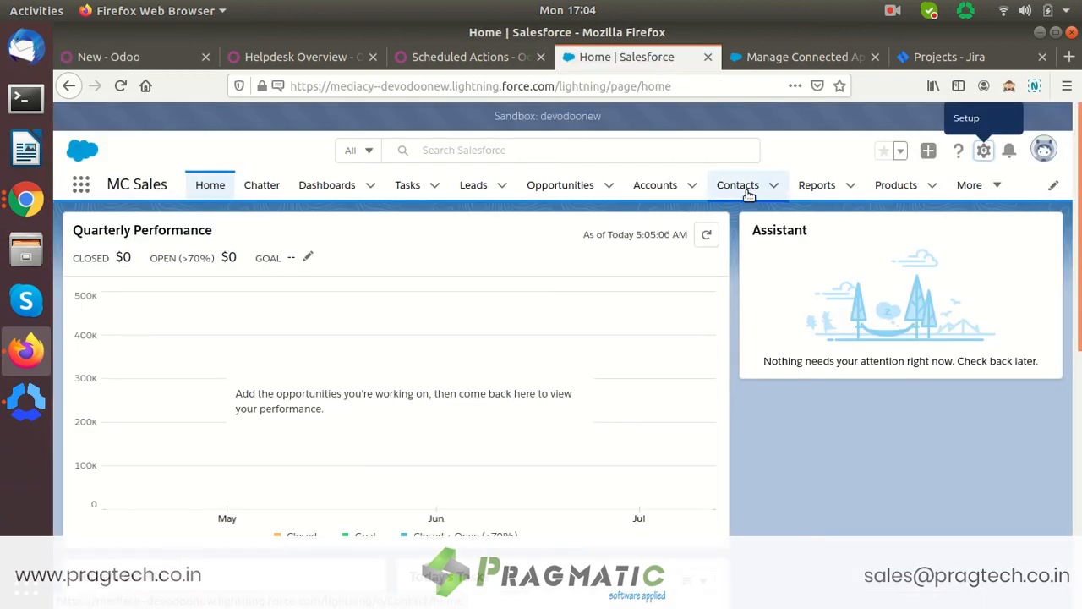
- Search Salesforce Leads for the contact's name, finding no match
left_click(472, 186)
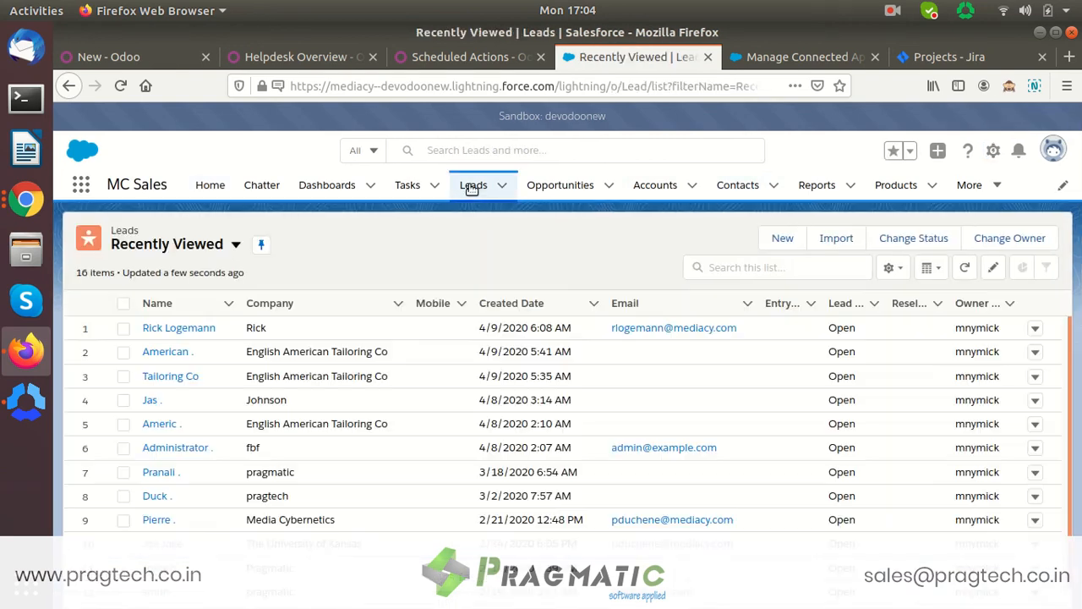
left_click(819, 272)
type("george")
key("Return")
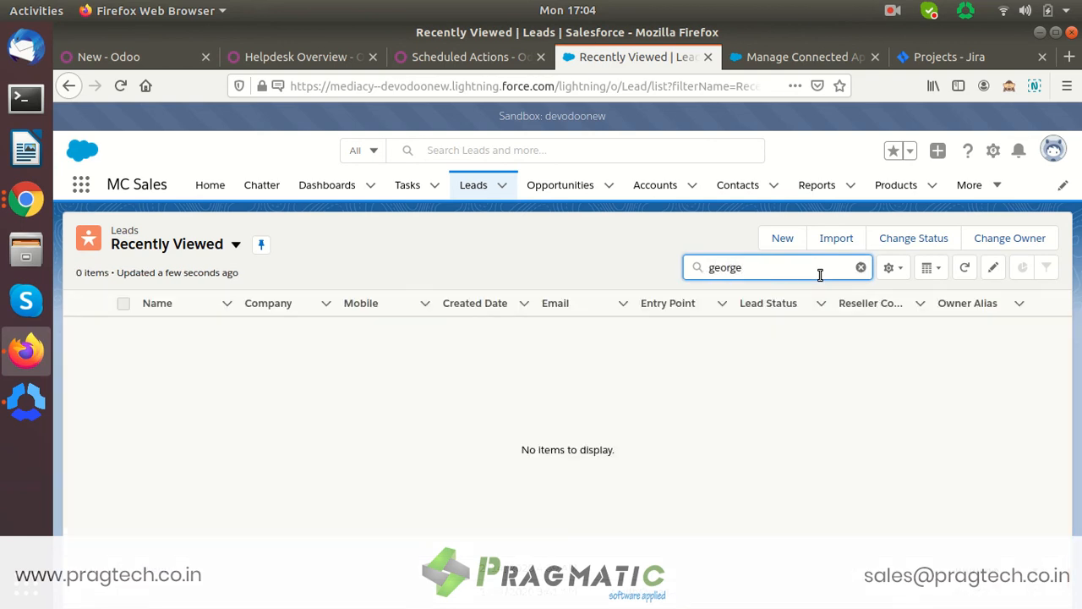
- Search Salesforce Contacts for the same name, then return to the Odoo lead draft
left_click(751, 193)
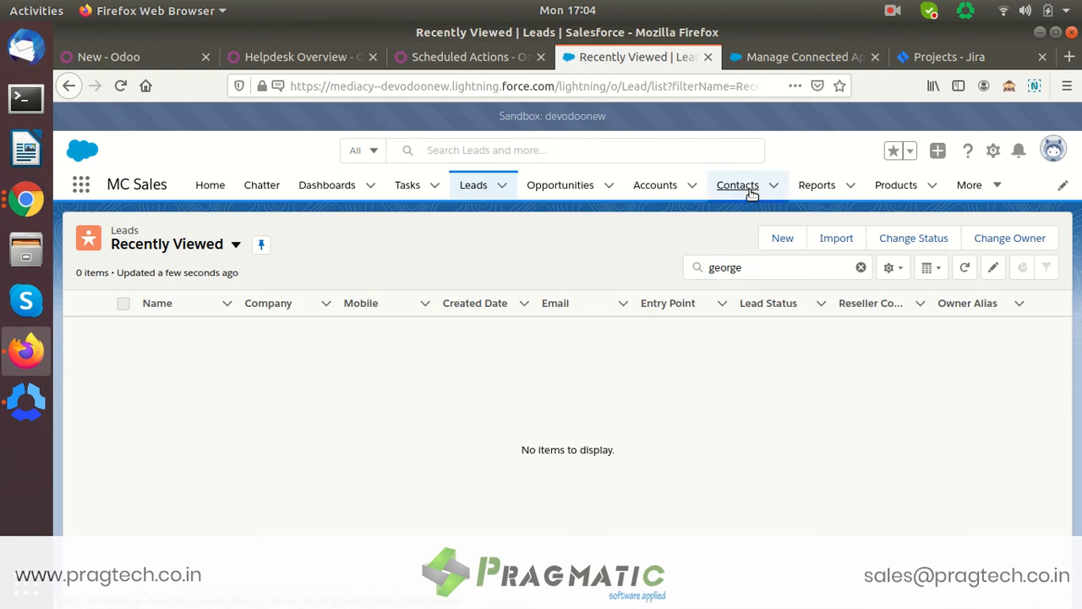
left_click(741, 269)
type("george")
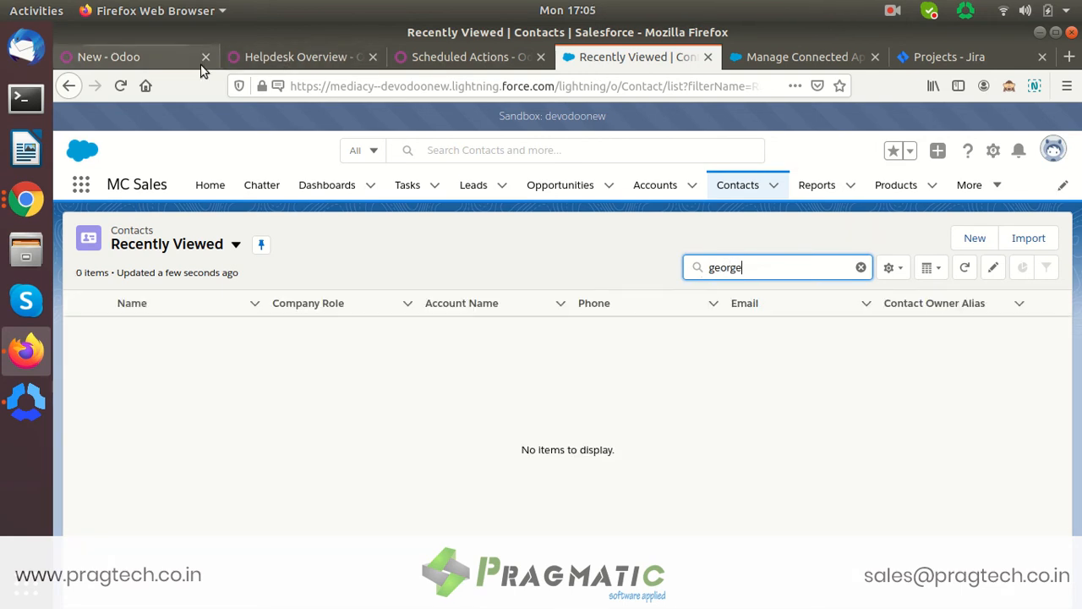
left_click(159, 52)
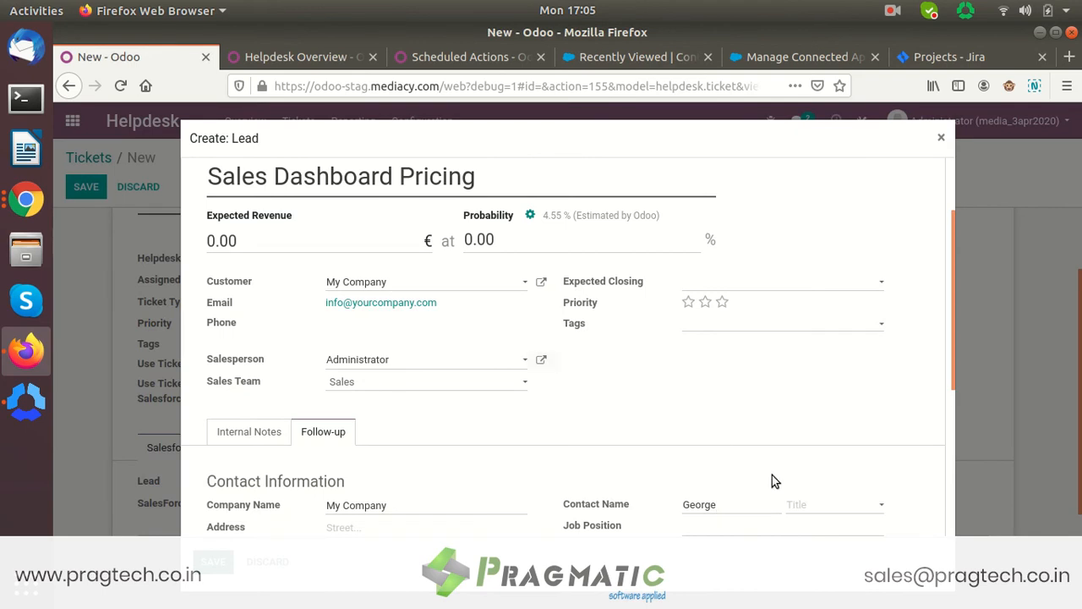
- Give the lead the title Mister, job position Director and a California street address, then save it
left_click(844, 509)
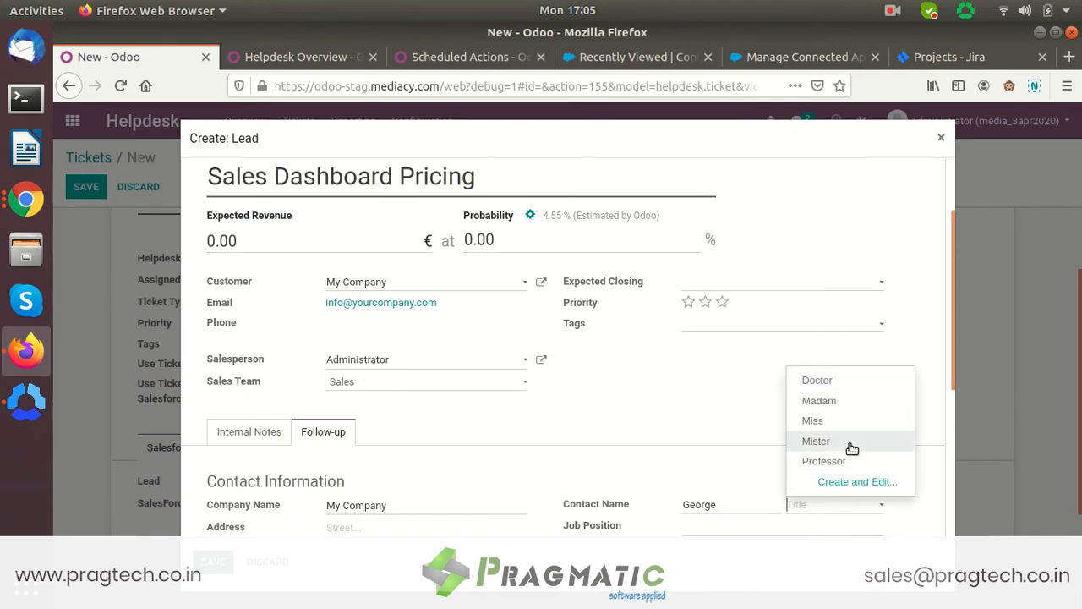
left_click(852, 444)
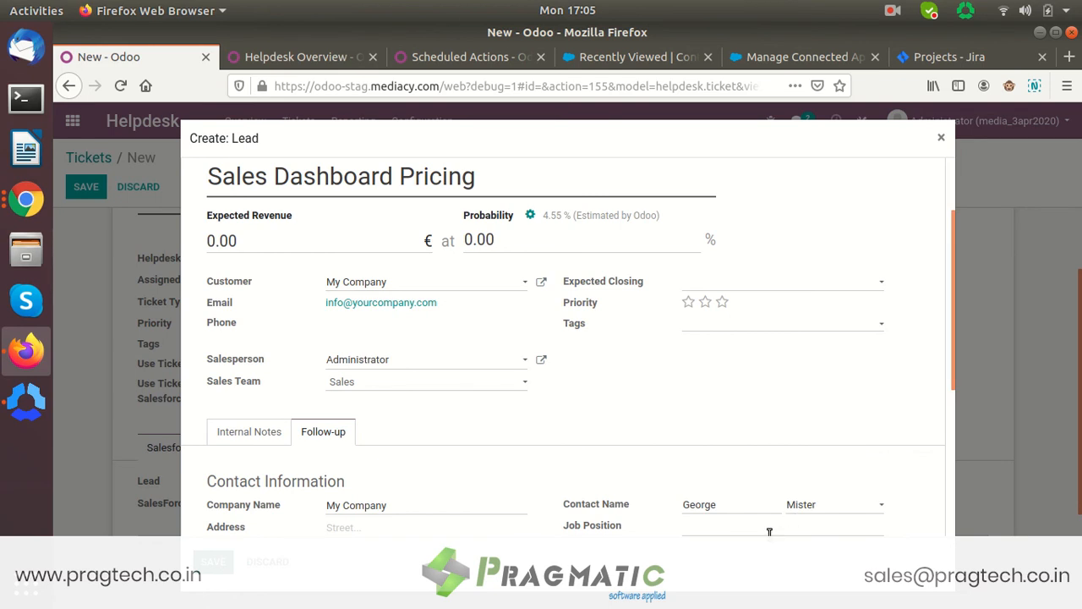
type("Direct")
left_click(359, 526)
type("Stree")
type("t 0")
type("01, C")
type("alifornia")
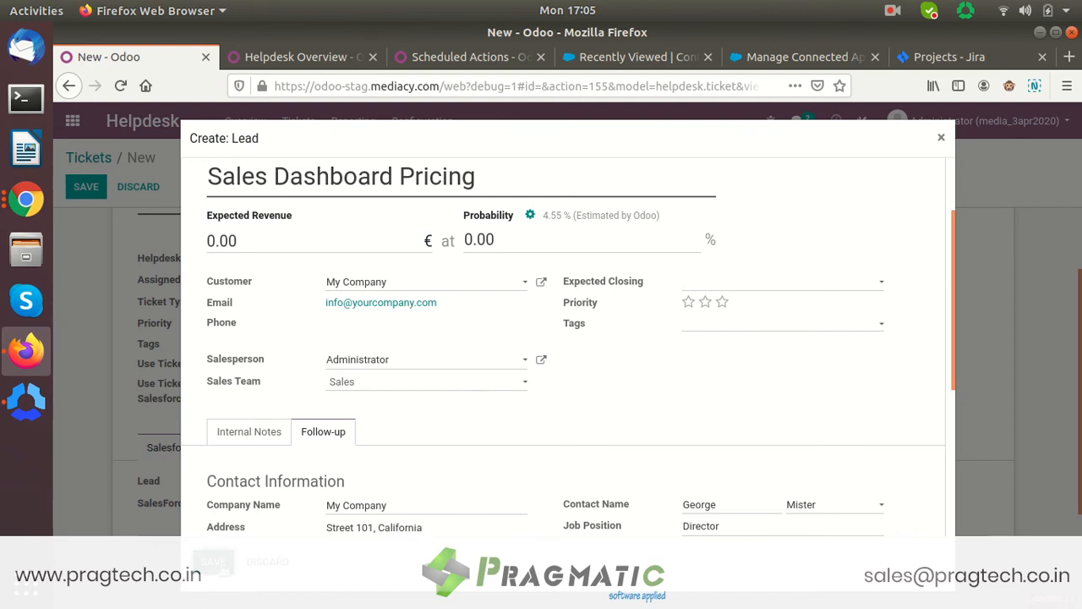
left_click(218, 562)
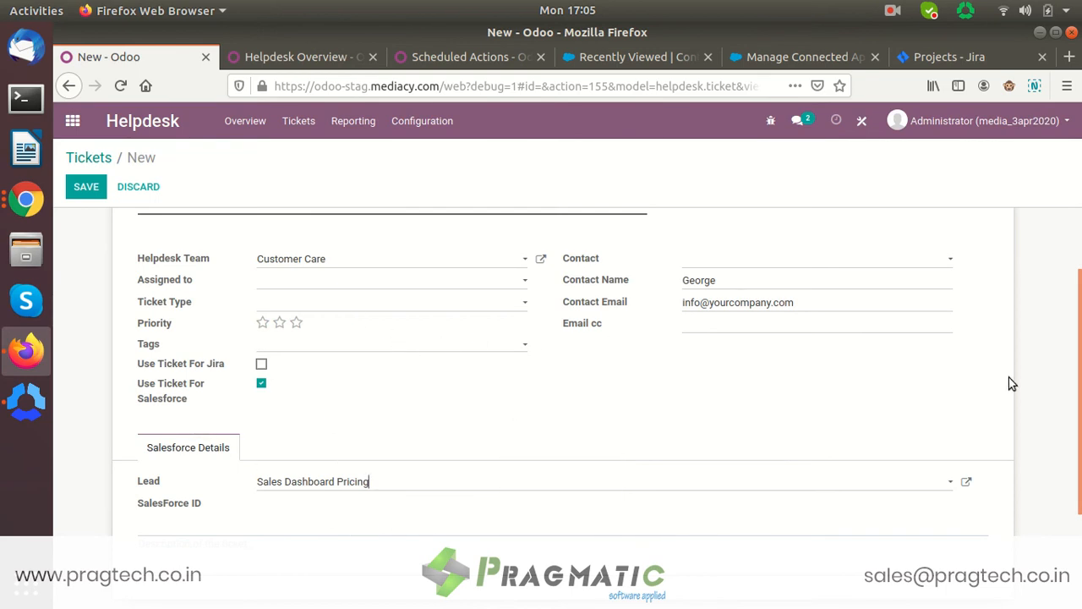
scroll(1076, 415, "up", 2)
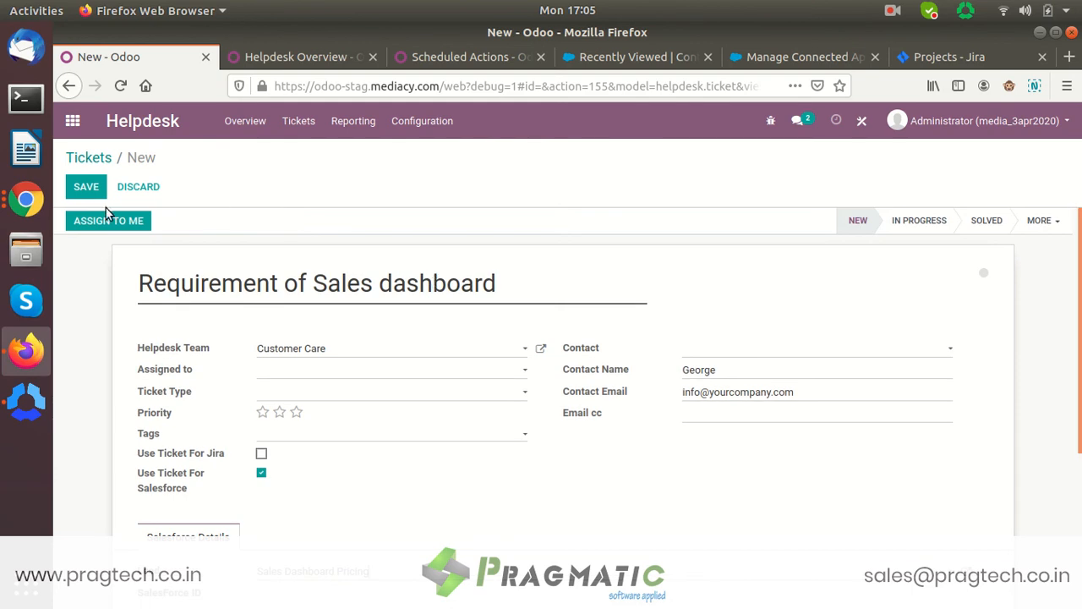
- Save the ticket as #13 and bring up its Action menu
left_click(84, 187)
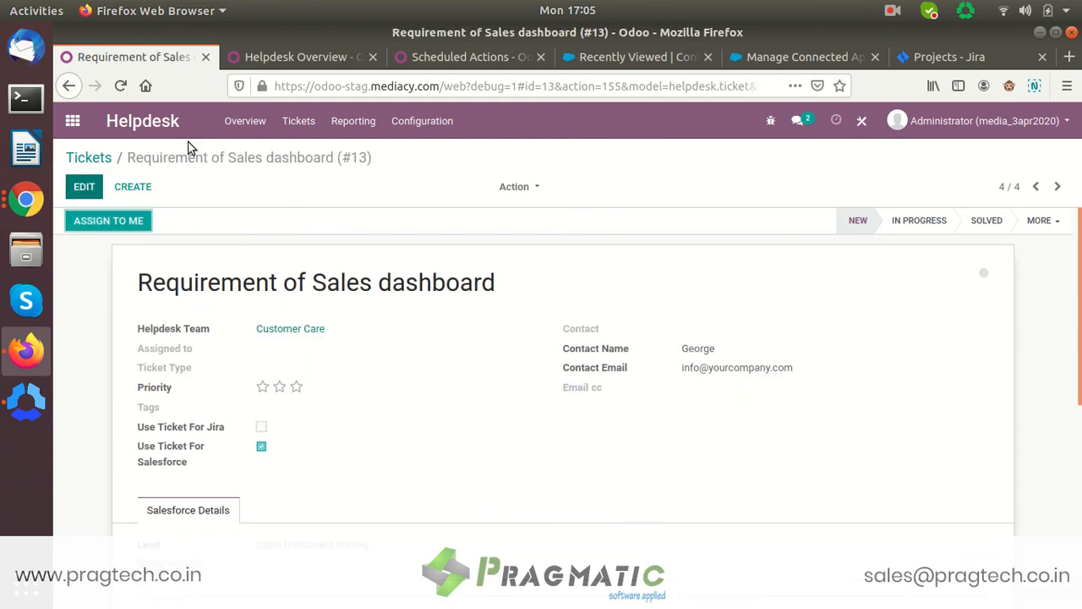
left_click(541, 186)
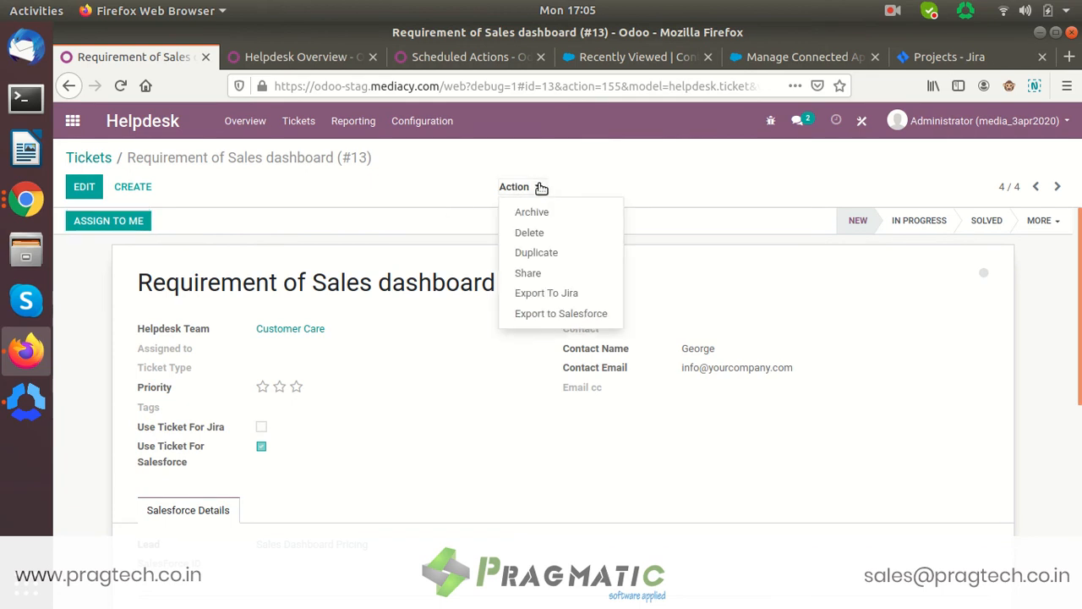
- Export the ticket to Salesforce with Add as a Lead and check its SalesForce ID
left_click(561, 314)
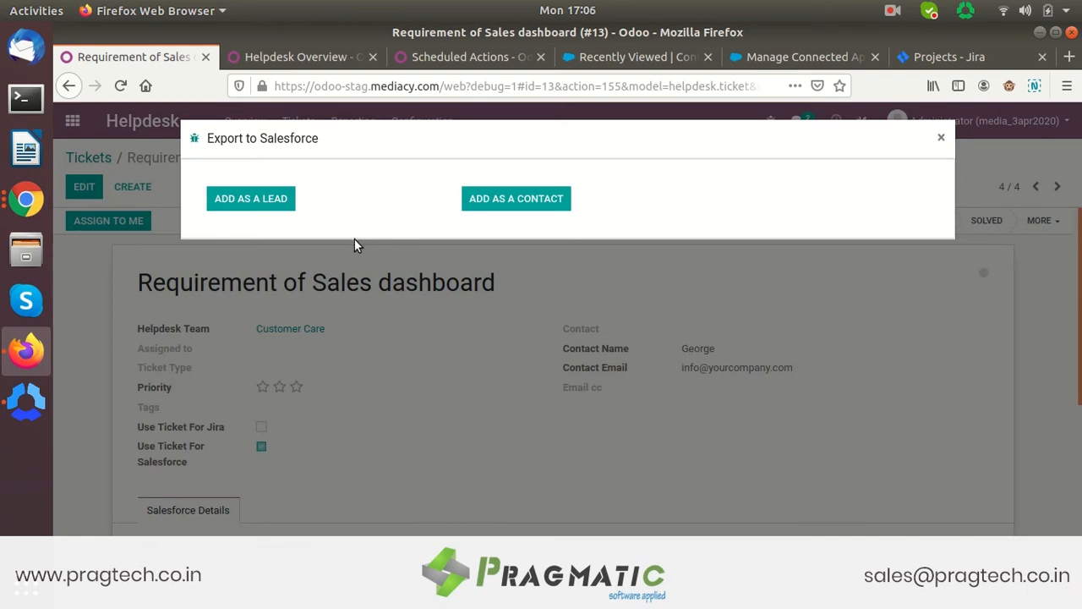
left_click(266, 198)
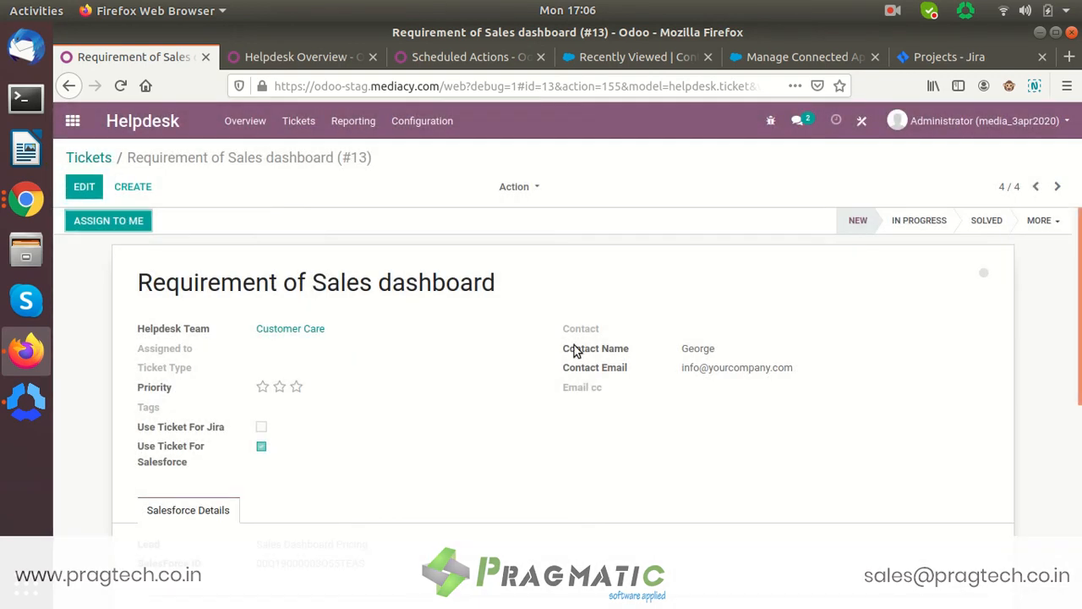
scroll(1078, 338, "down", 3)
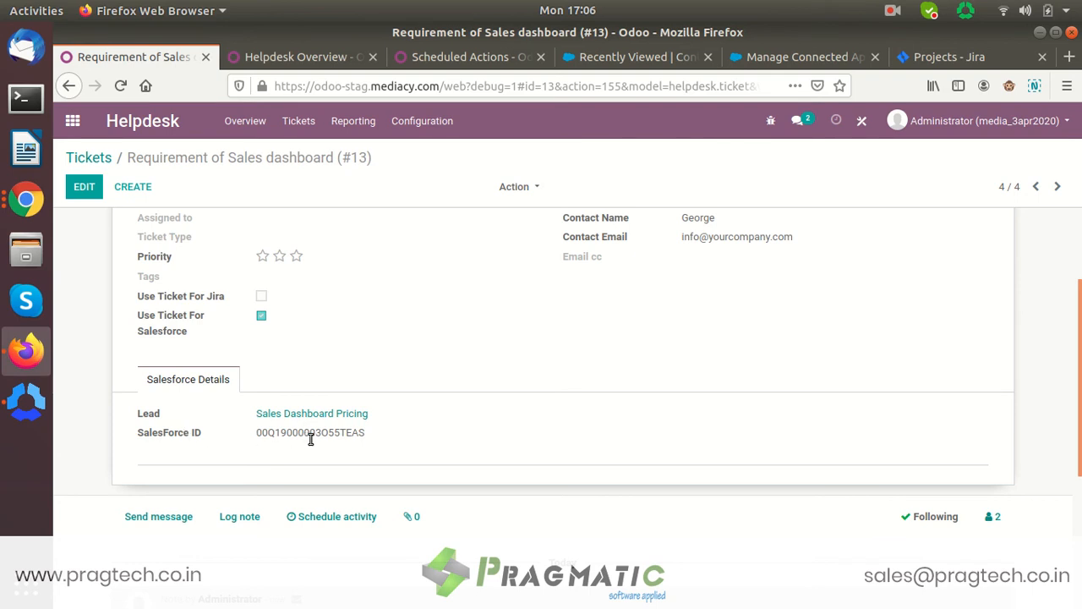
left_click(736, 56)
- In Salesforce's recently viewed Leads, open the exported lead and review its Details and Activity
left_click(647, 57)
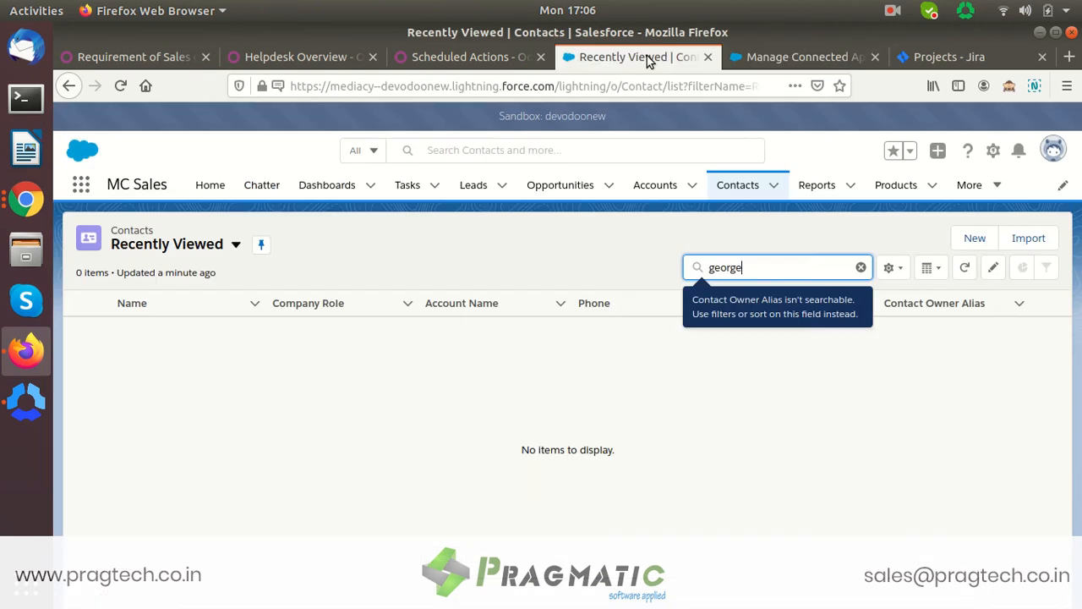
left_click(474, 185)
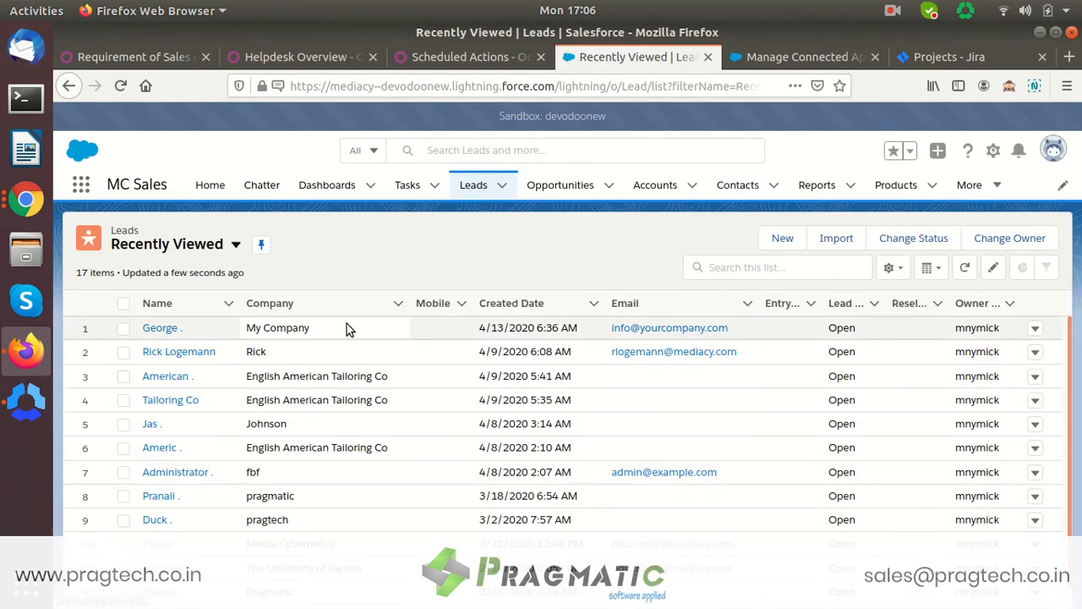
left_click(153, 332)
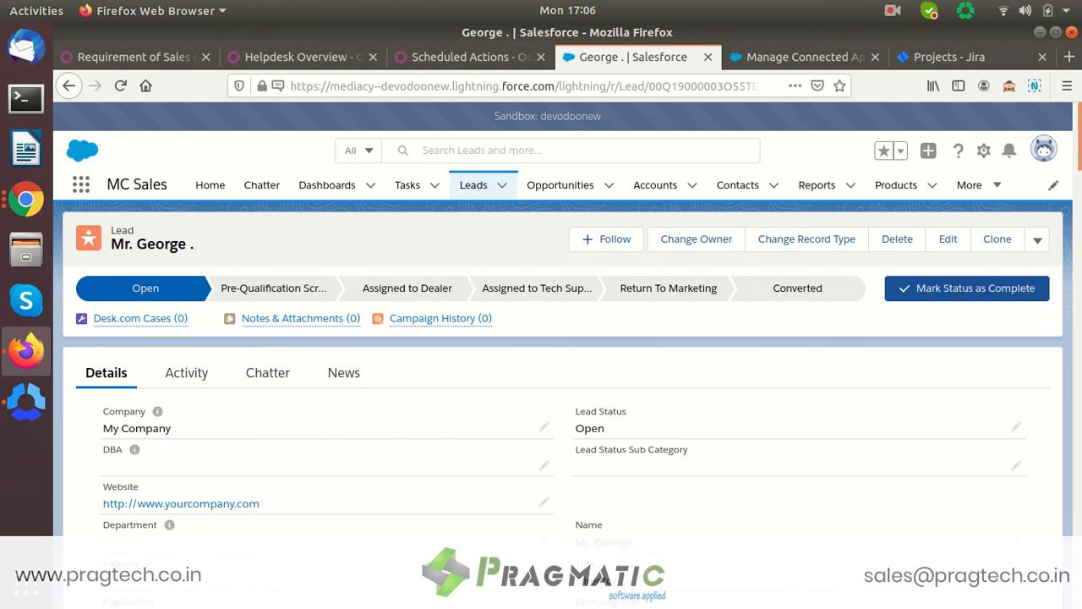
scroll(921, 434, "down", 5)
scroll(1076, 199, "up", 5)
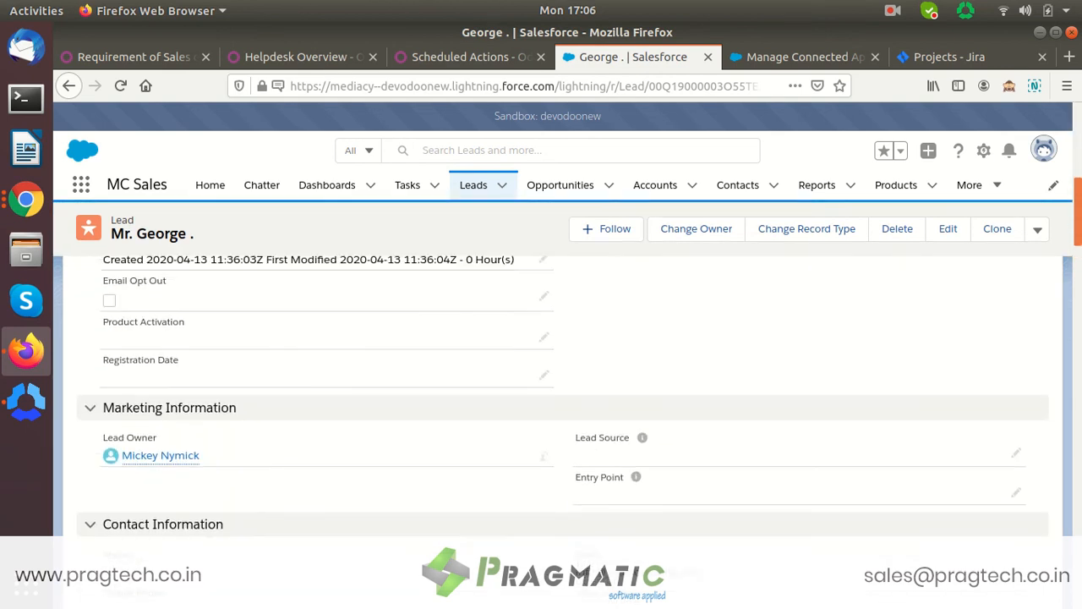
left_click_drag(1075, 196, 1067, 162)
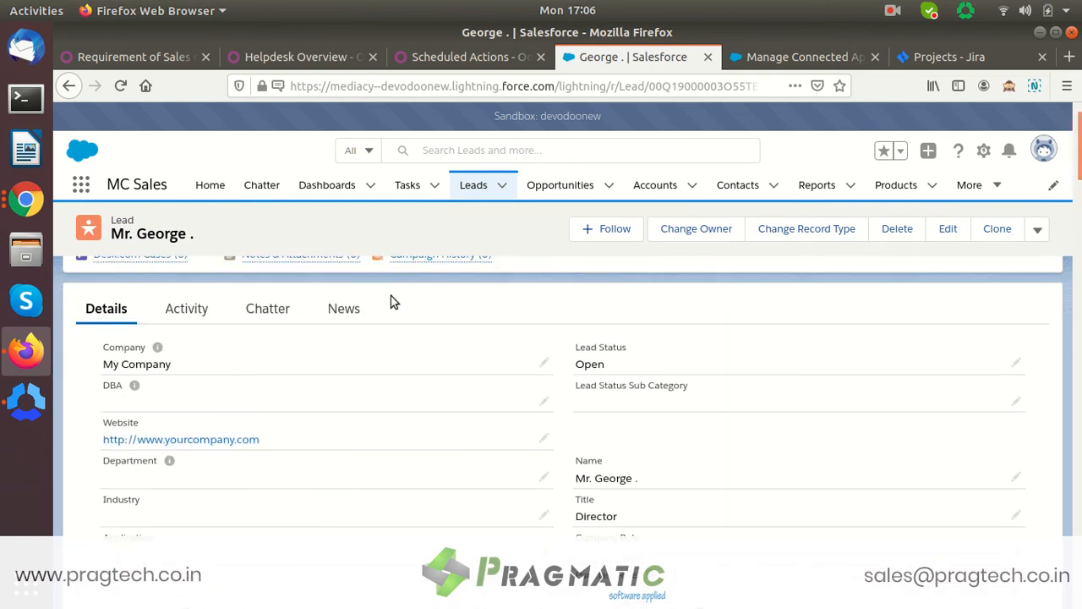
left_click(191, 312)
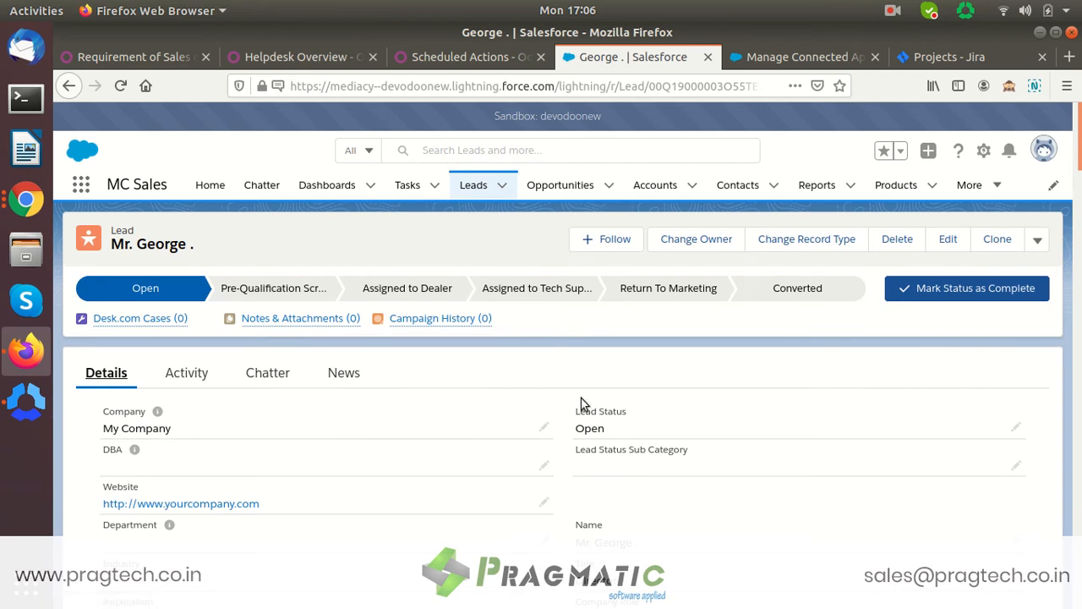
left_click(136, 57)
- Run the Salesforce Import Leads scheduled action manually, then go back to ticket #13
left_click(427, 59)
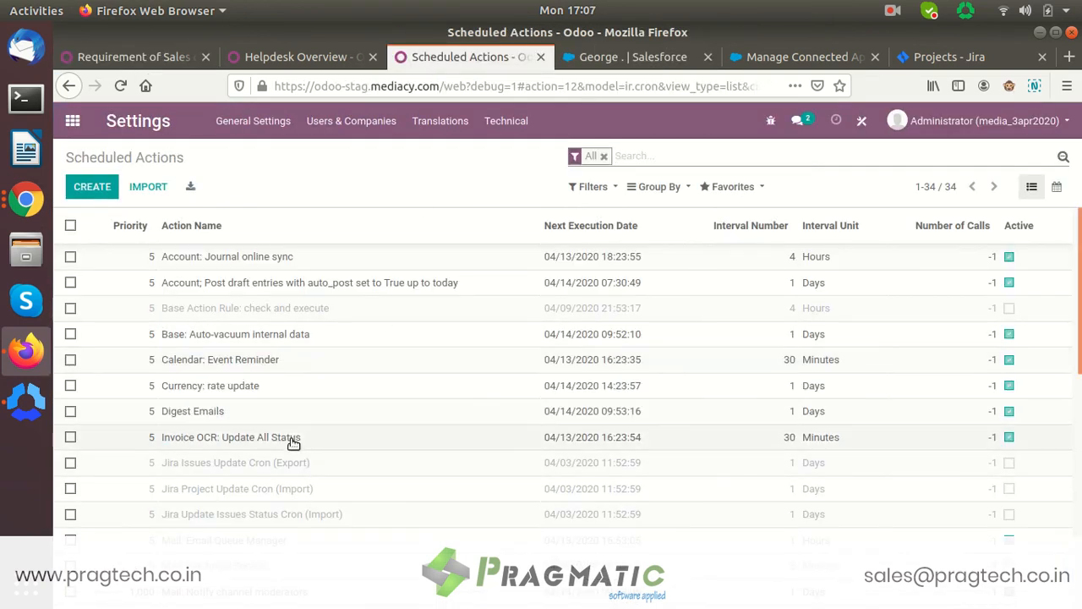
scroll(292, 439, "down", 5)
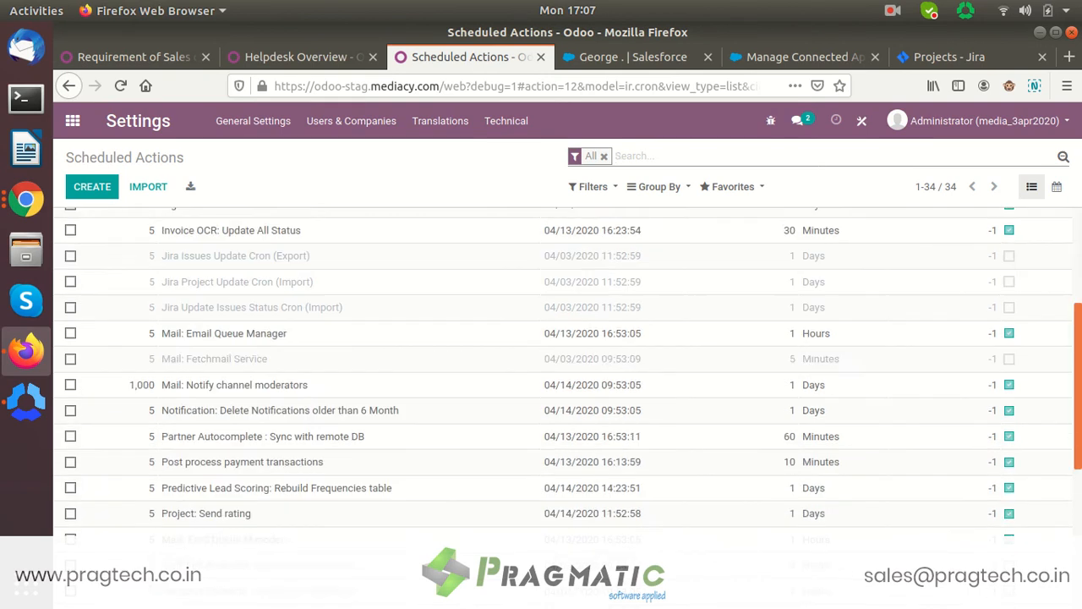
scroll(568, 393, "down", 2)
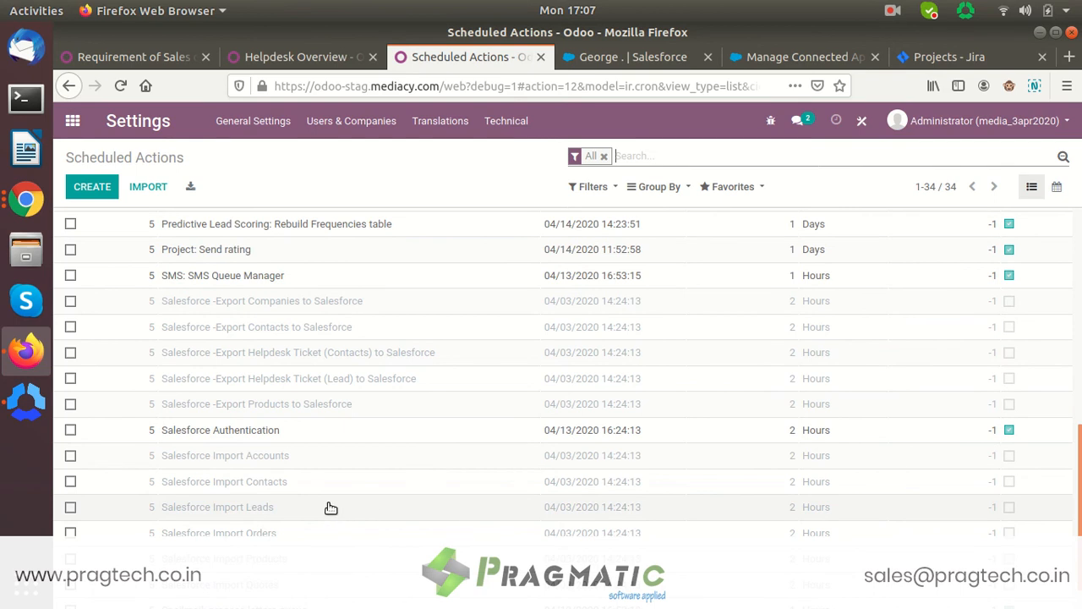
left_click(305, 512)
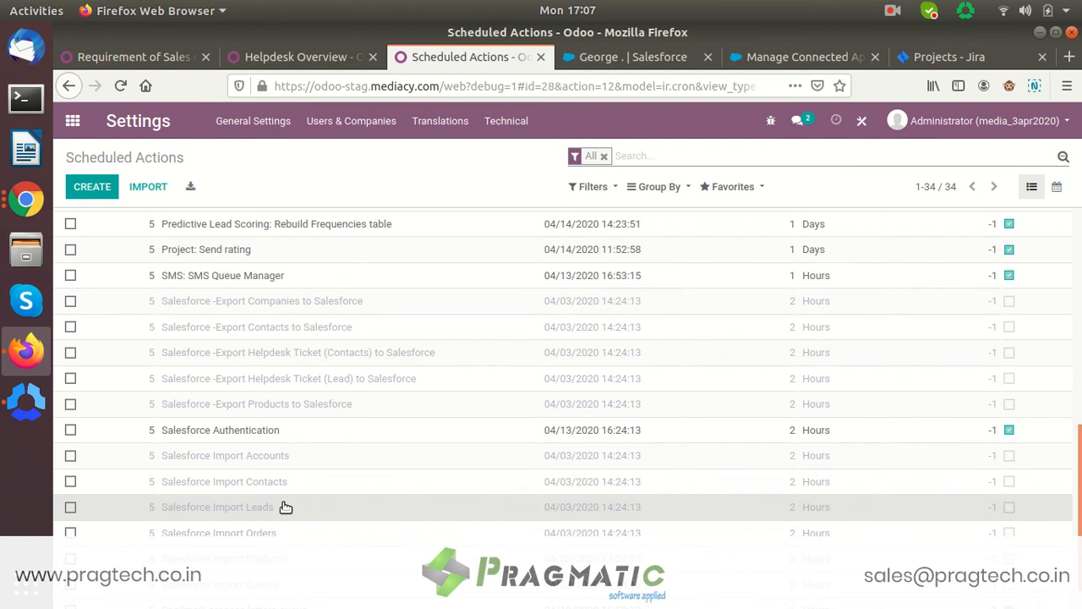
left_click(108, 223)
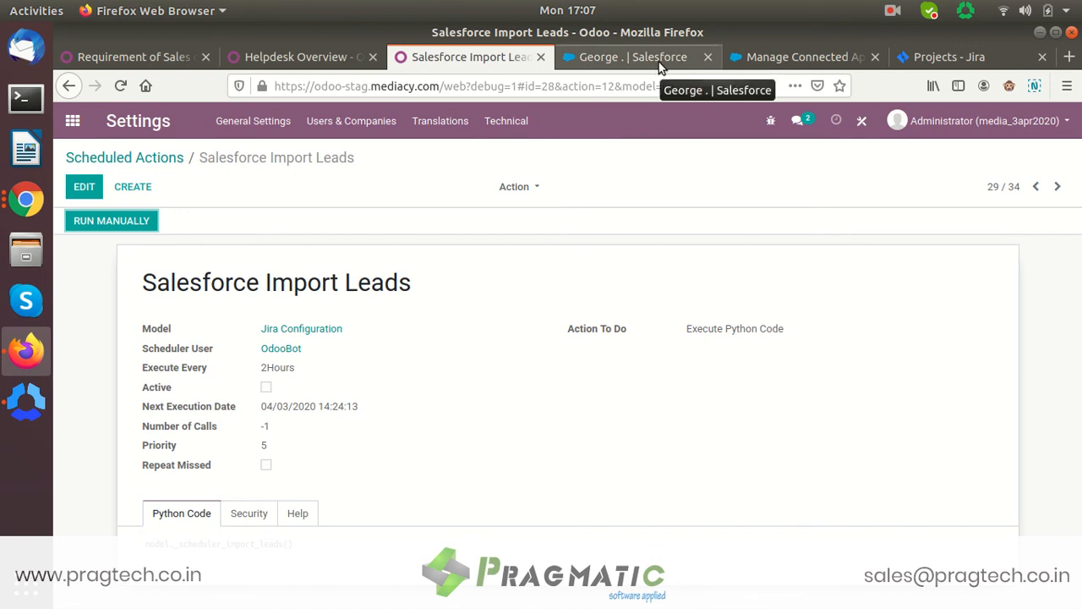
left_click(150, 59)
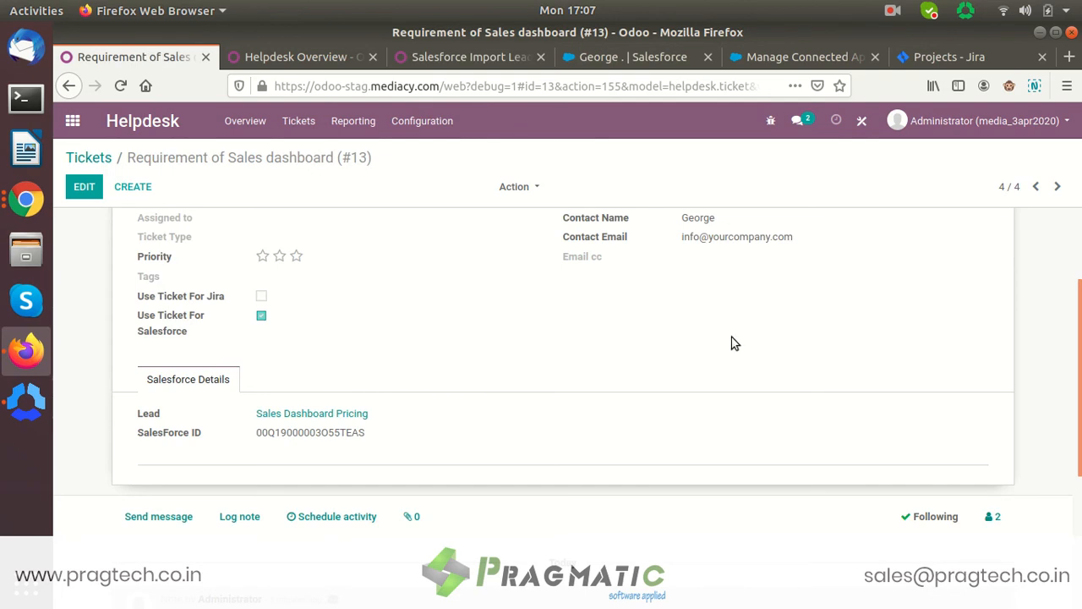
- From the Tickets list, start a new blank ticket under the Customer Care team
left_click(76, 157)
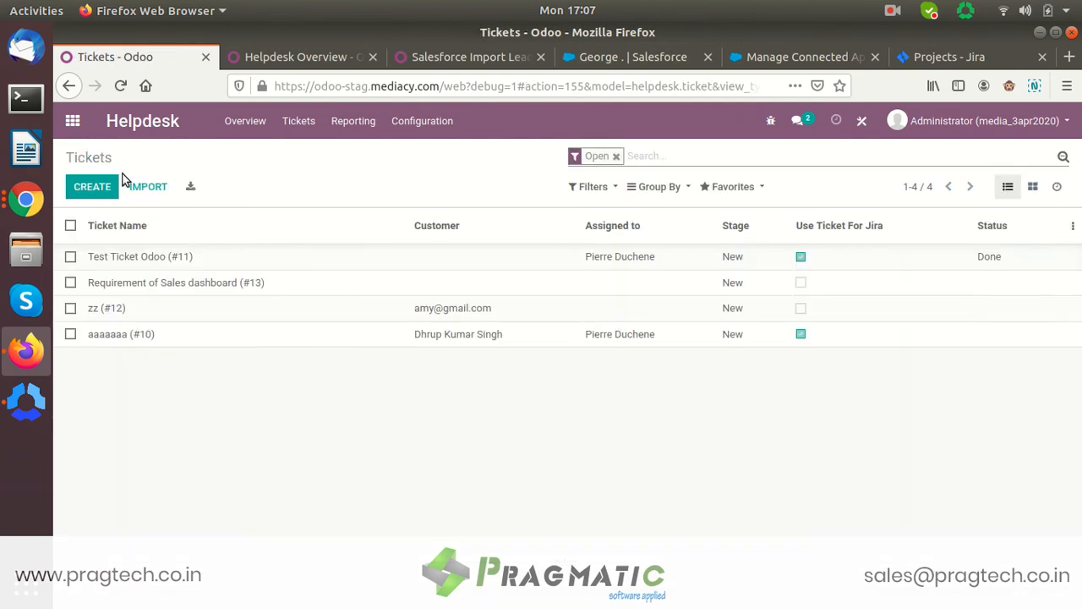
left_click(101, 184)
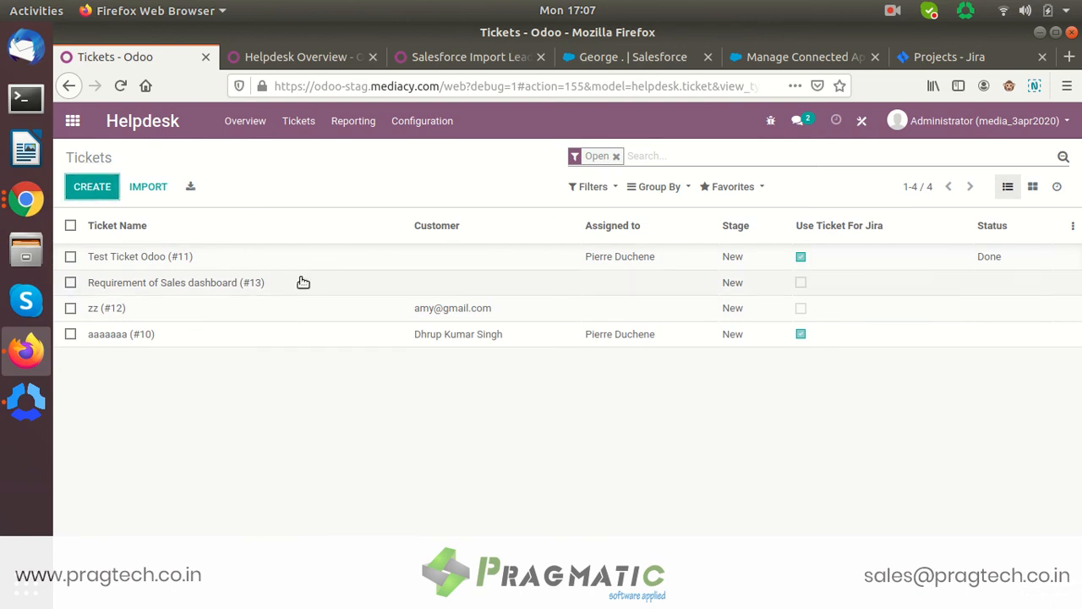
scroll(510, 267, "up", 3)
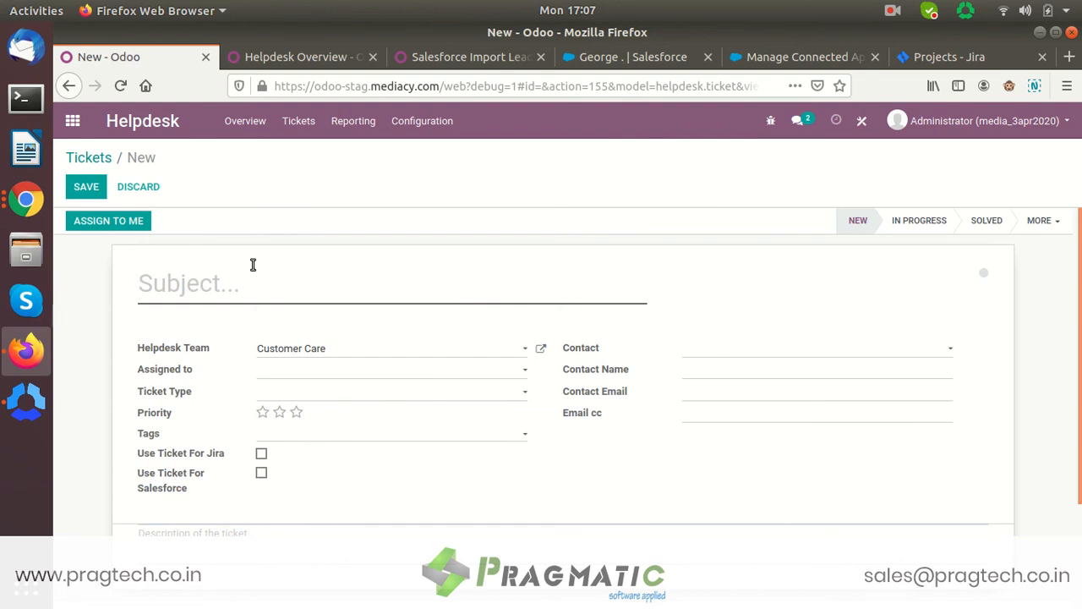
- Enter 'Purchase Dashboard' as the ticket subject, leaving the Contact field unselected
mouse_move(253, 264)
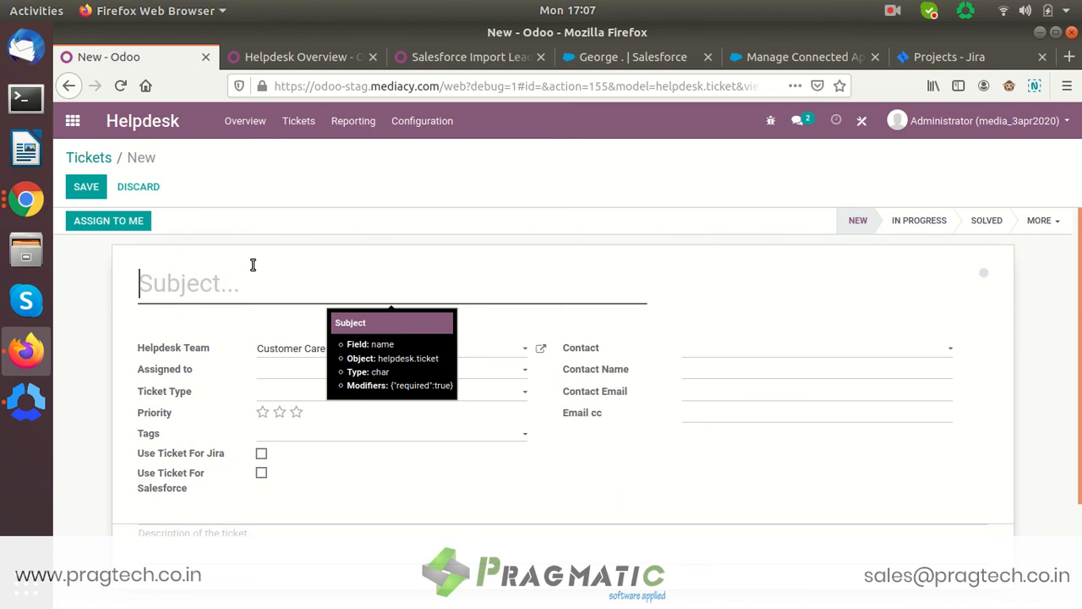
type("Pur")
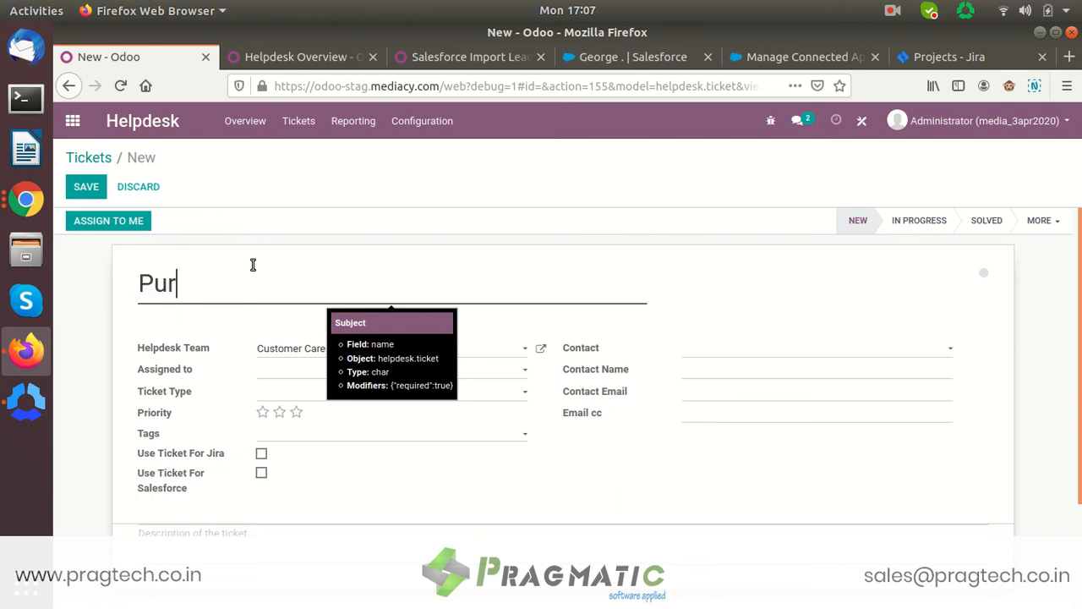
type("chase Dashboard")
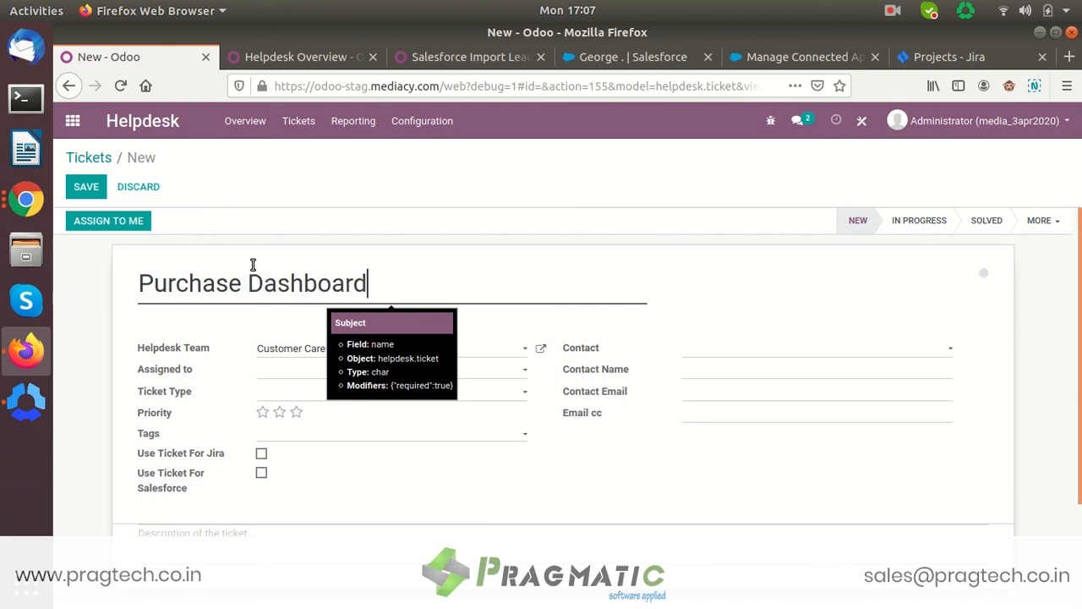
left_click(704, 346)
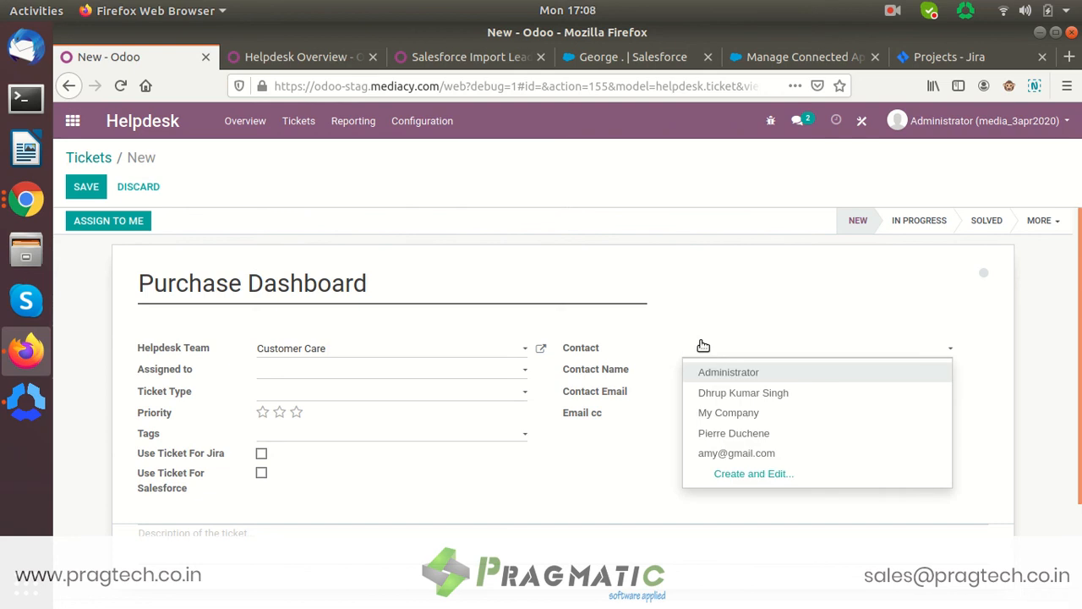
left_click(691, 314)
- Fill in the contact's name in the Contact Name field
left_click(694, 372)
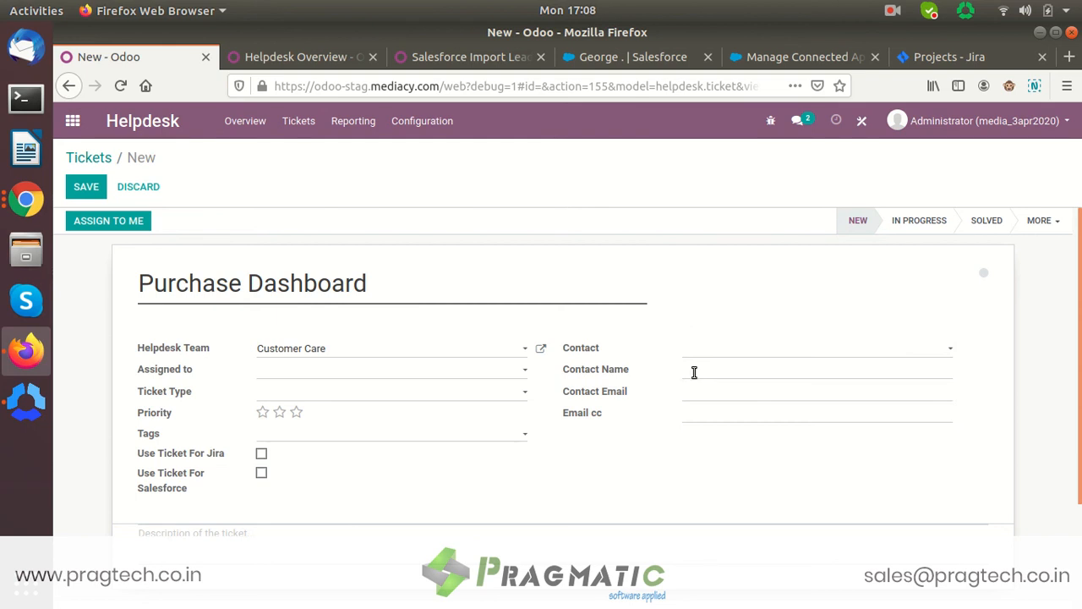
type("Mr")
key("BackSpace")
key("BackSpace")
type("Cristal")
left_click(663, 56)
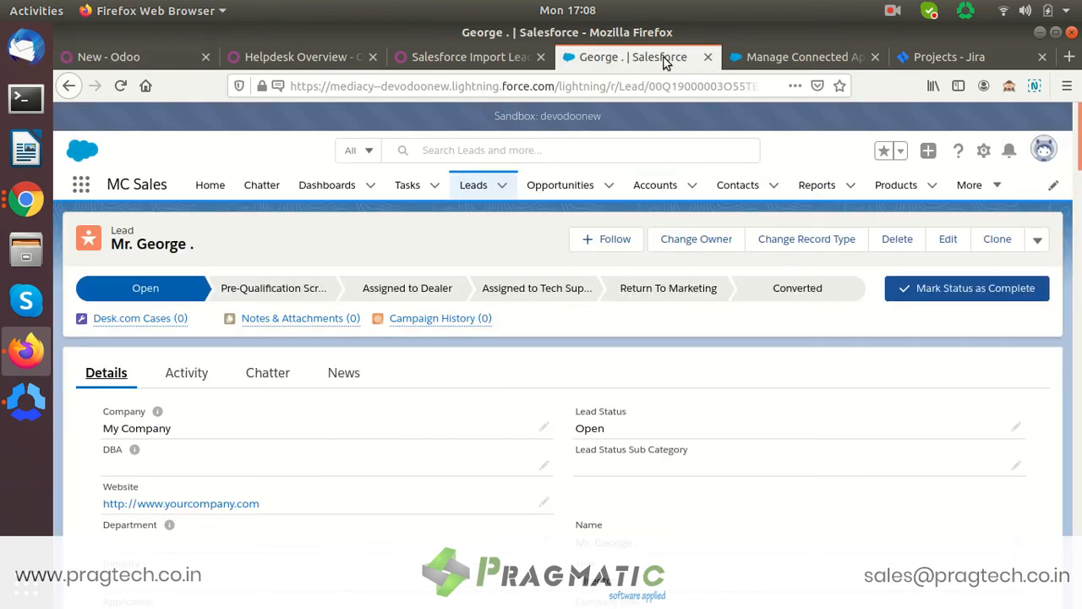
- Search Salesforce's Contacts list for the new contact's name, which returns no matches
left_click(738, 190)
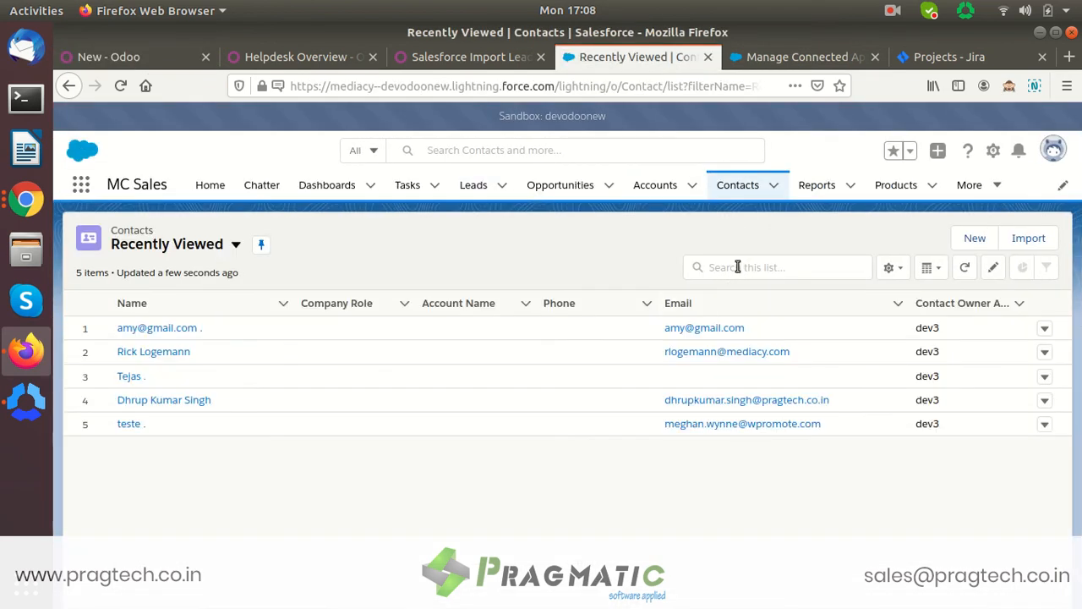
left_click(736, 267)
type("cry")
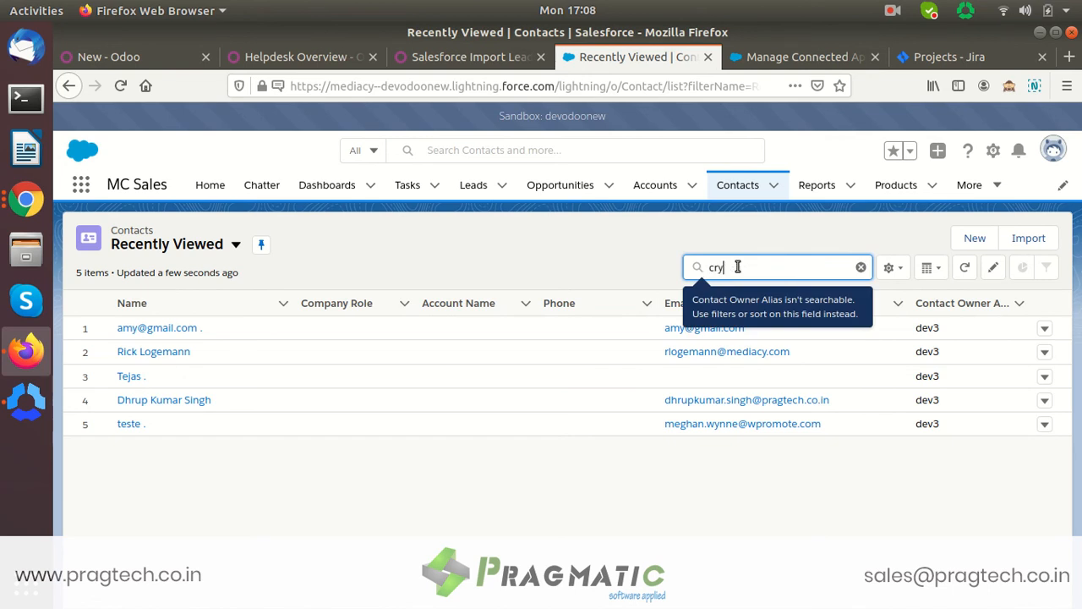
type("stal")
- Enter the contact's e-mail address in the ticket's Contact Email field
left_click(167, 61)
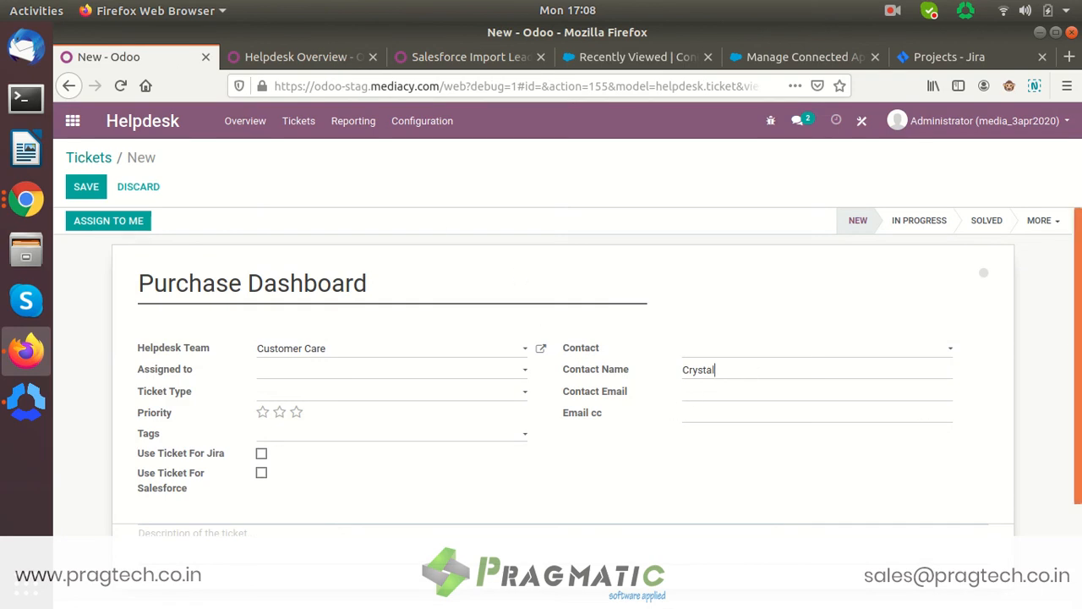
scroll(1073, 336, "down", 2)
left_click(708, 302)
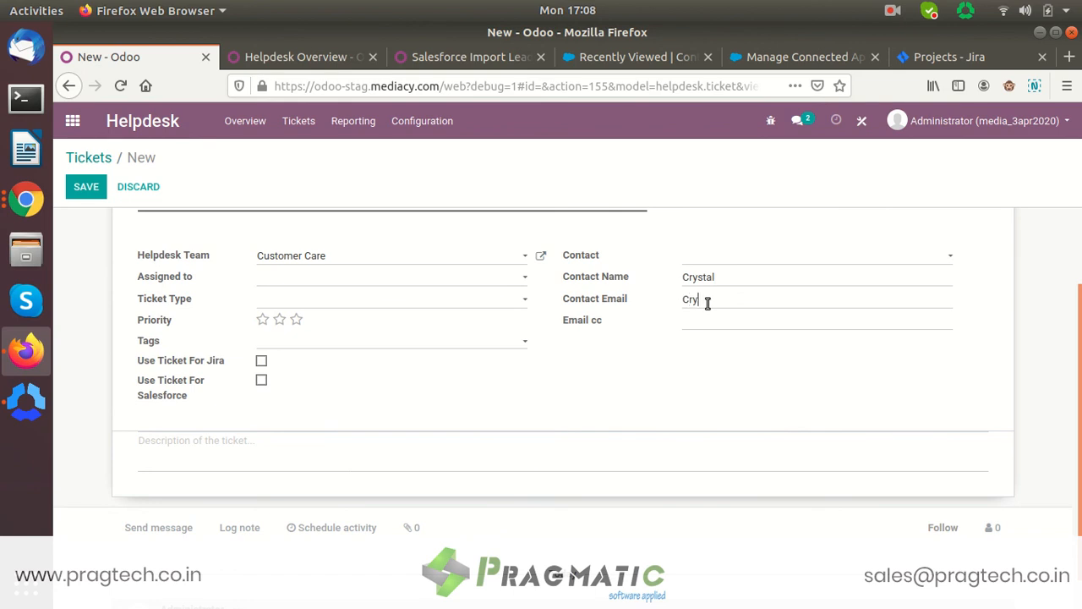
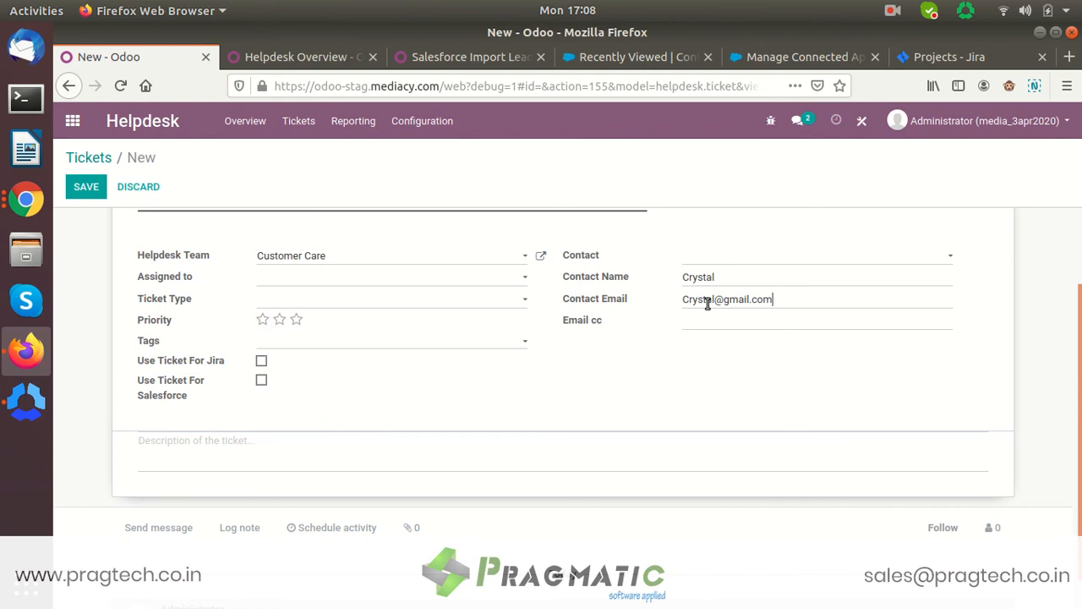
- Enable Use Ticket For Salesforce, check Salesforce Details, and save the ticket as #14
left_click(261, 382)
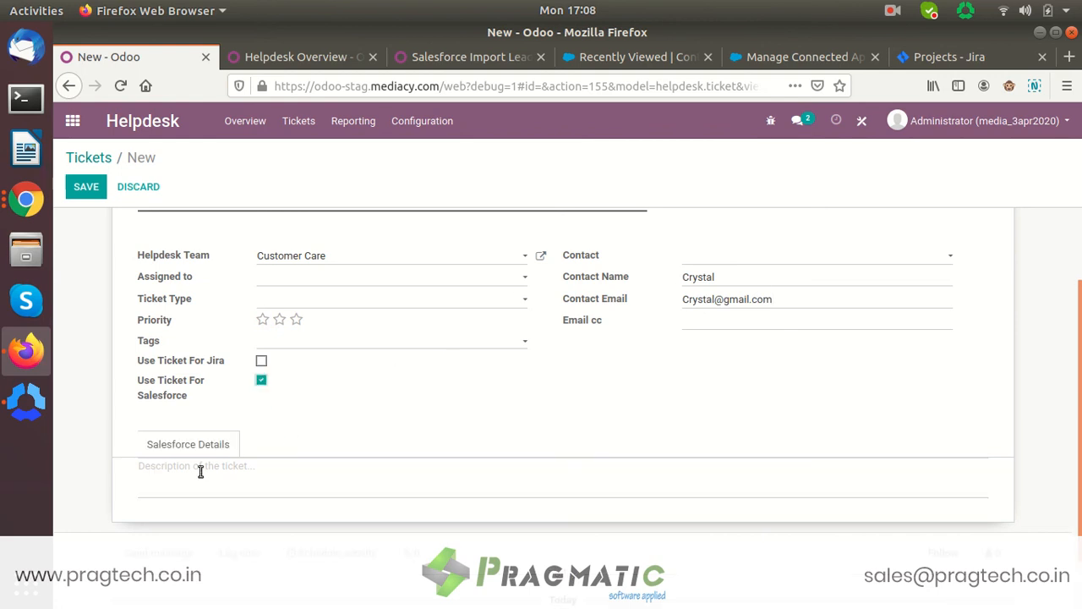
left_click(186, 446)
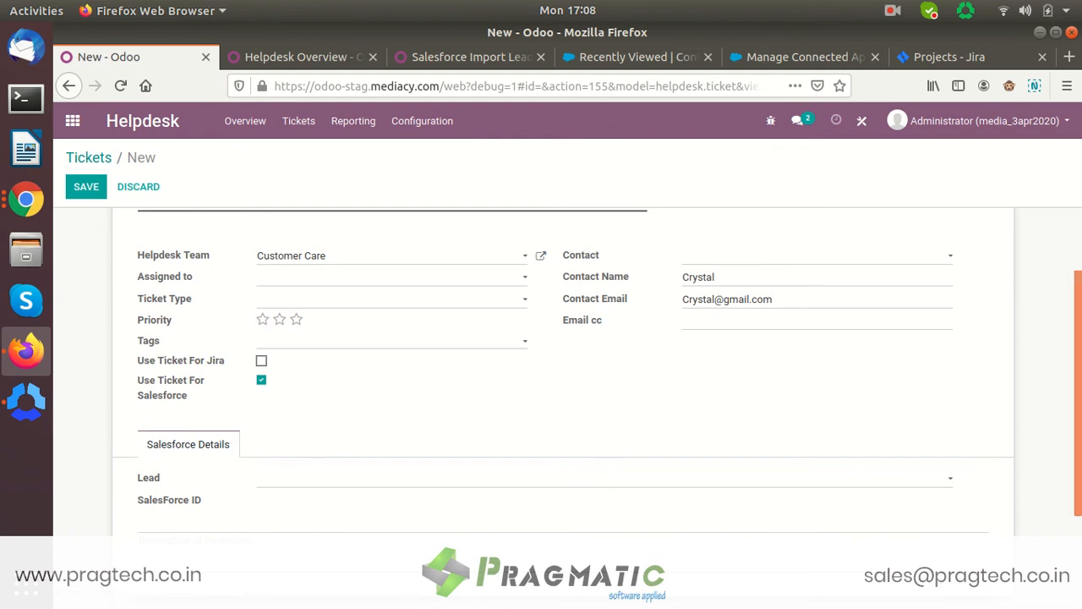
scroll(748, 379, "up", 2)
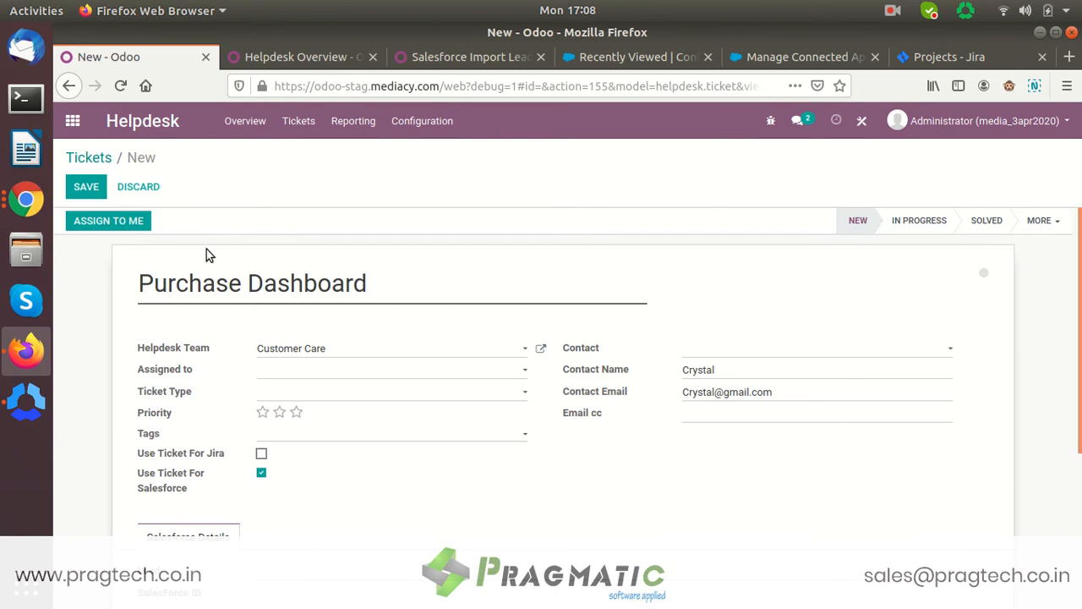
left_click(94, 193)
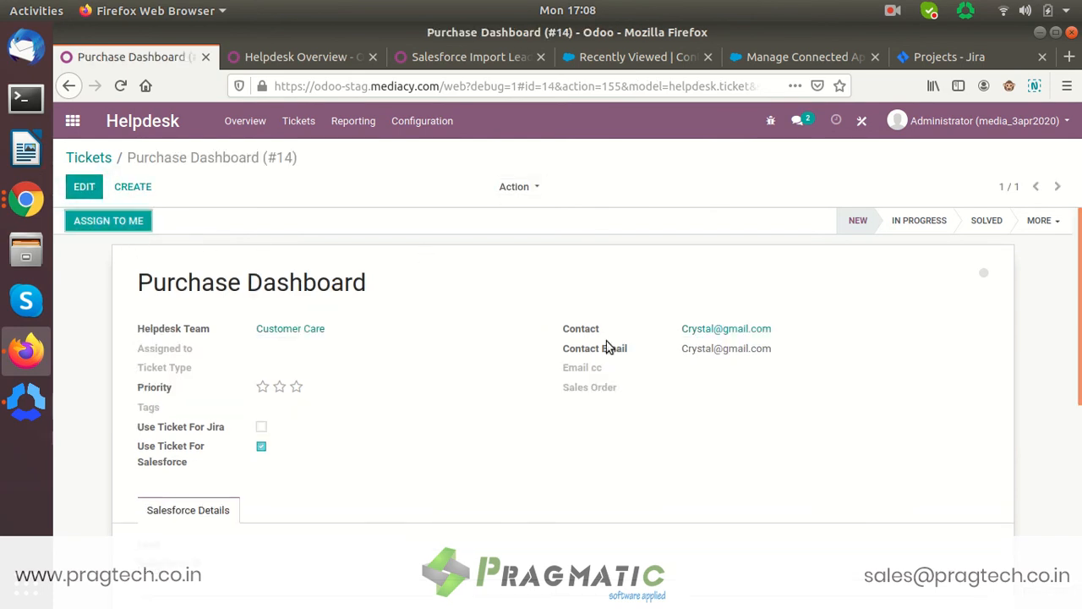
- Export ticket #14 to Salesforce using Add as a Contact
left_click(541, 185)
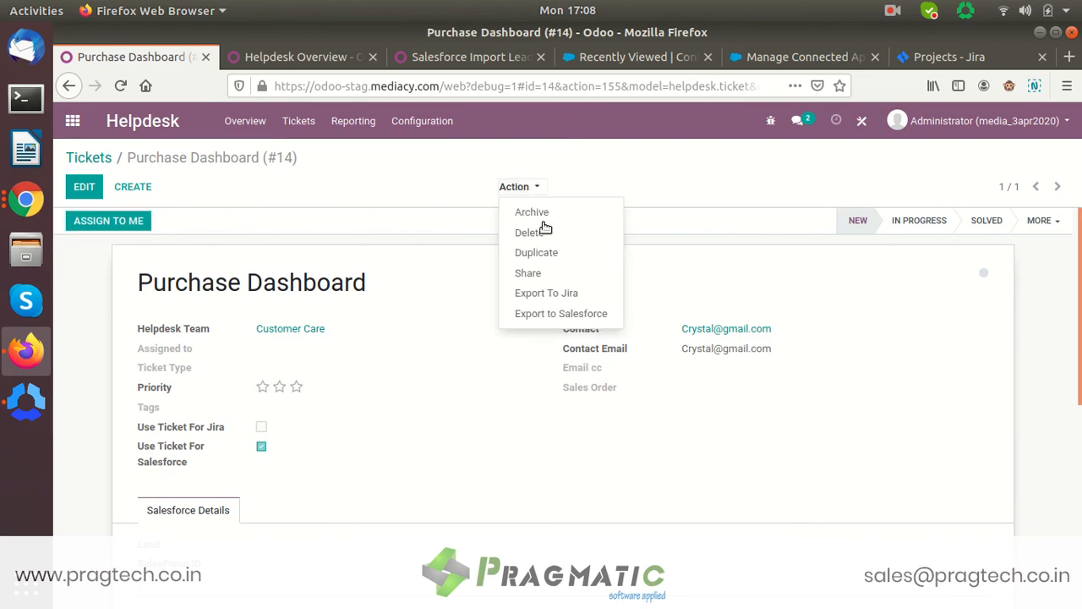
left_click(559, 313)
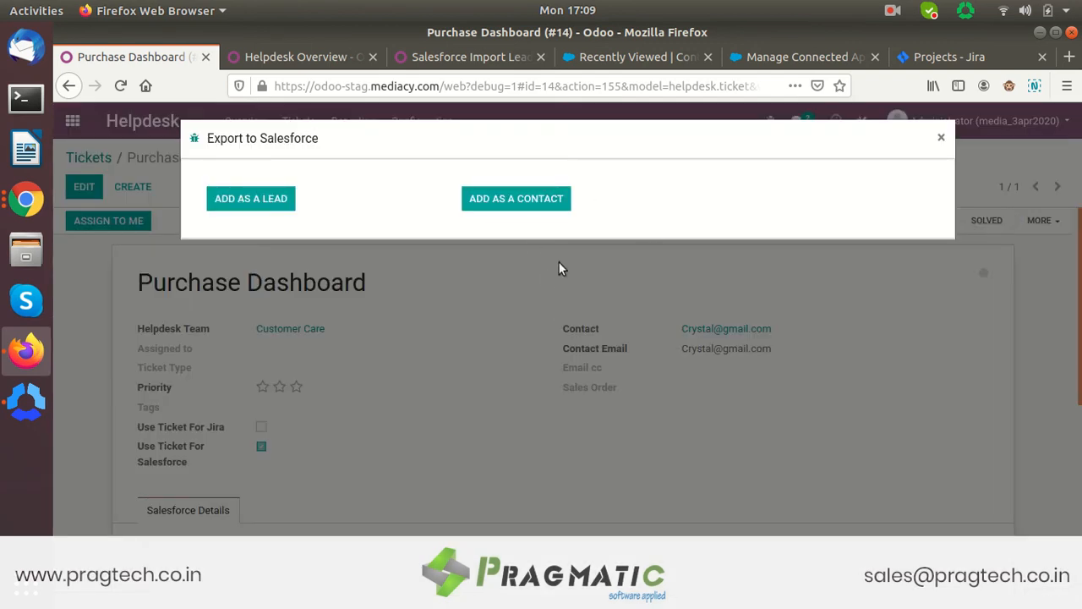
left_click(551, 201)
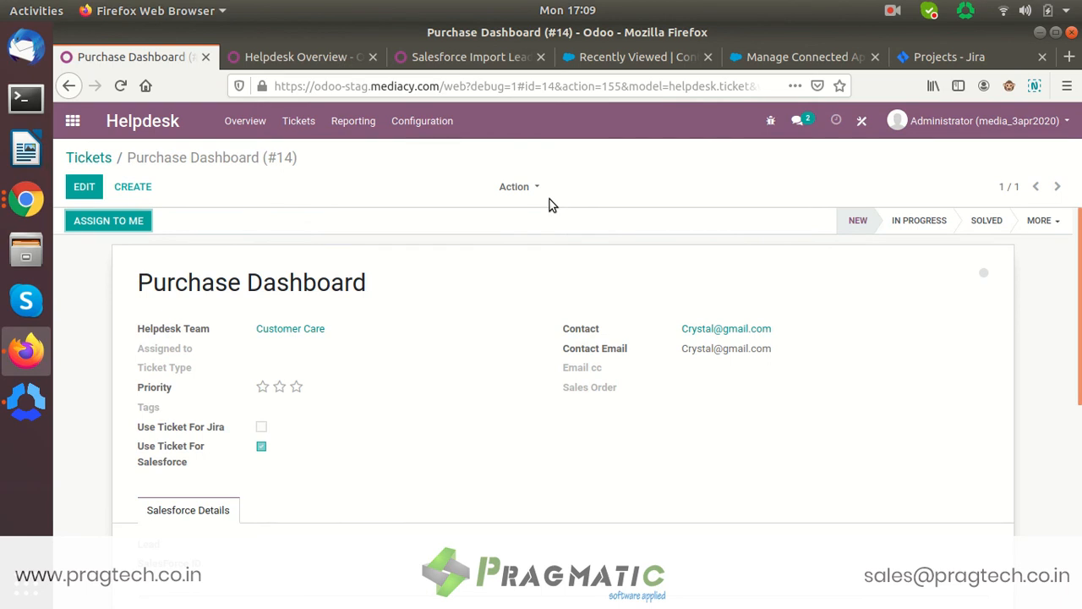
- Check that the ticket's linked Odoo contact has a SalesForce ID, then go to Salesforce Contacts
left_click(703, 328)
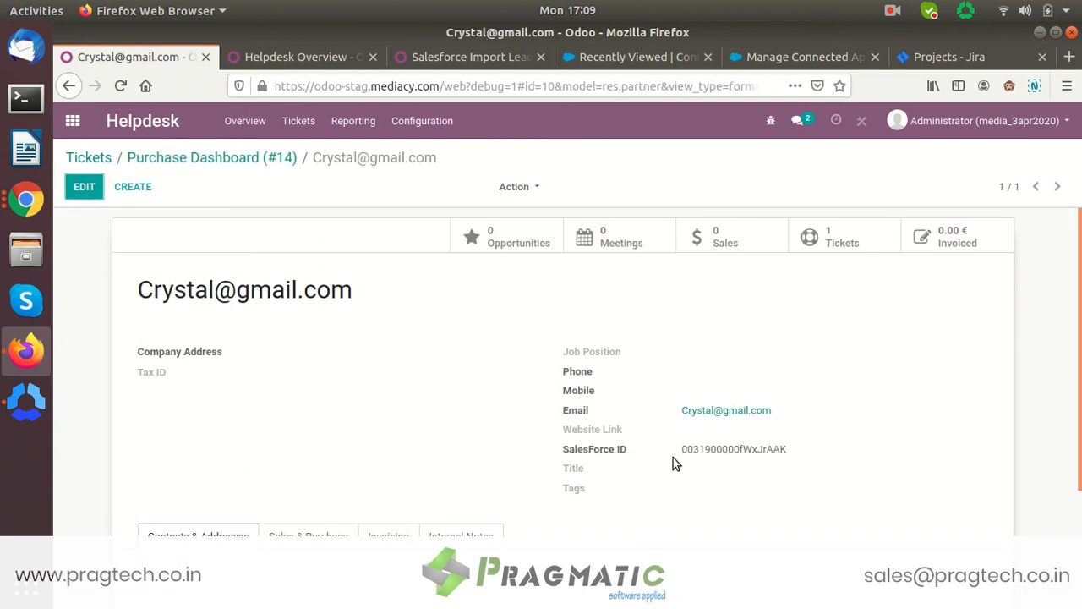
left_click_drag(676, 457, 784, 457)
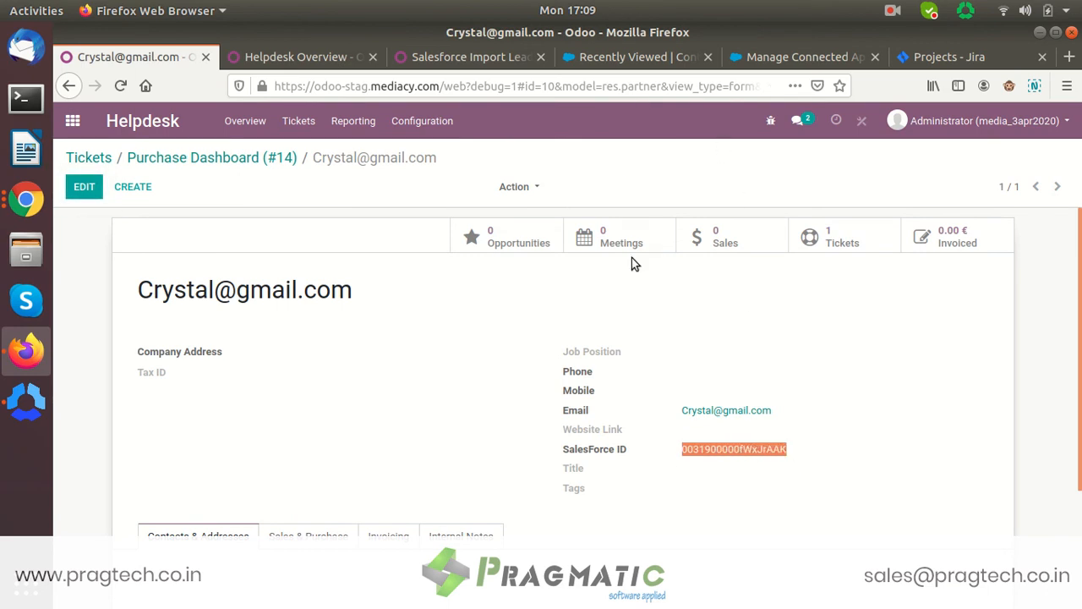
left_click(583, 59)
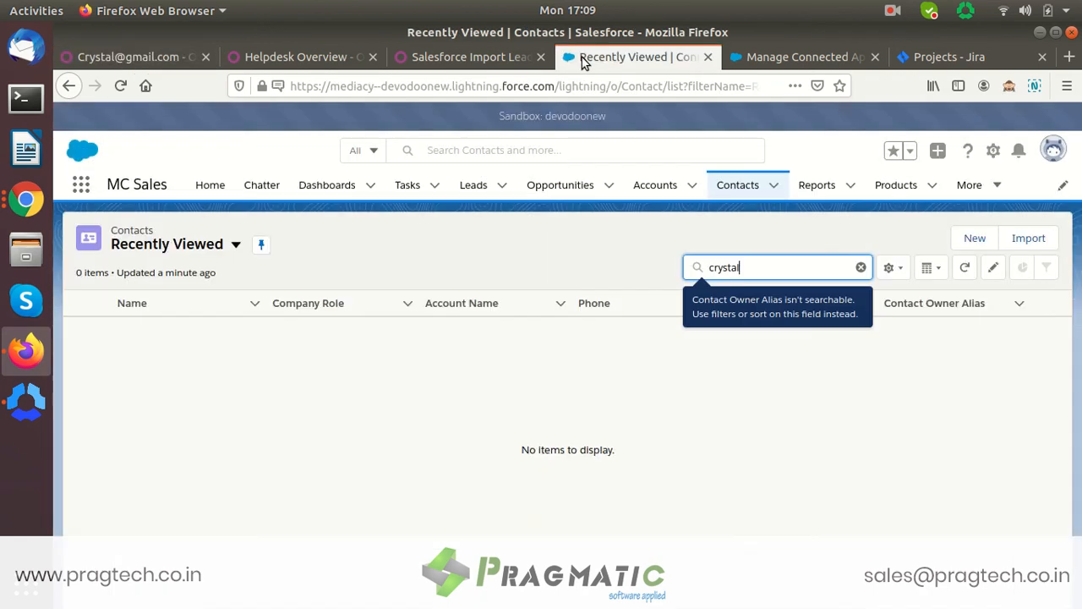
- Reload the Salesforce Contacts list to show the exported contact, then return to the Odoo contact
left_click(120, 86)
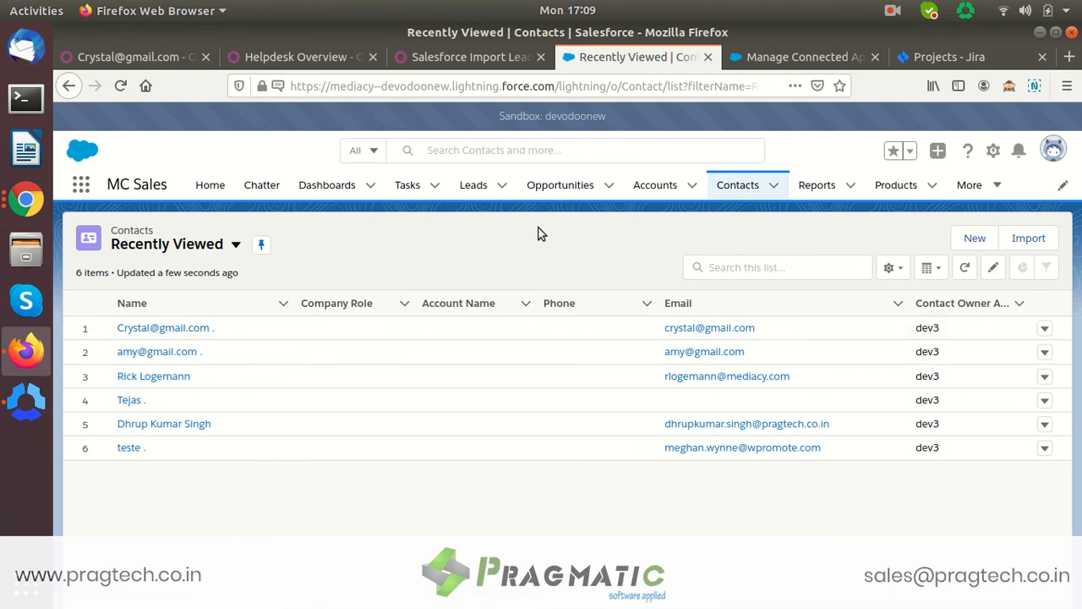
left_click(145, 53)
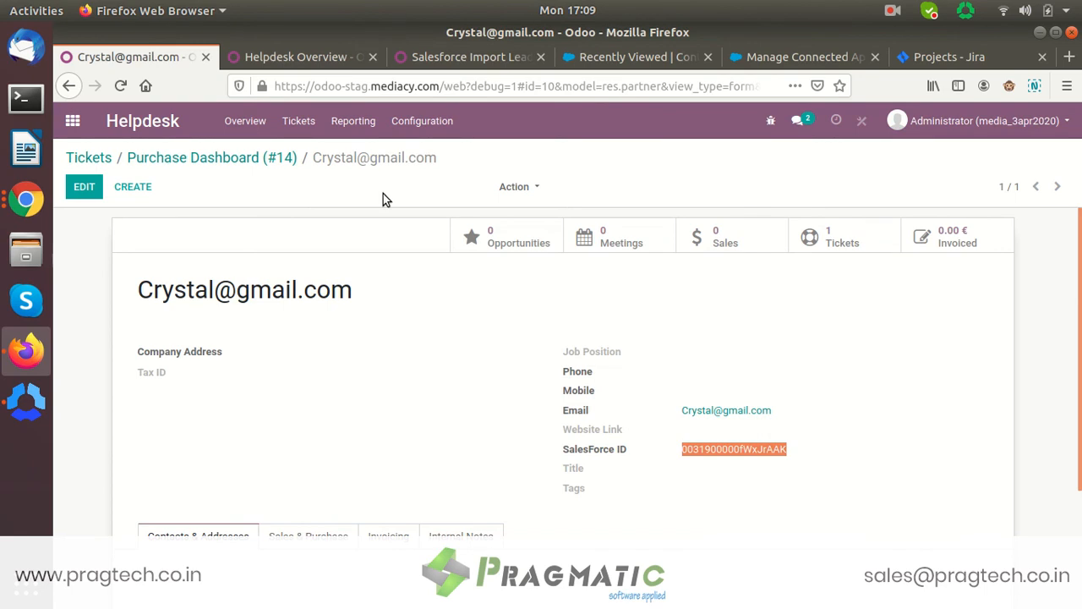
- Go to the Odoo app overview, then view Salesforce Contacts with the exported contact first of 6
left_click(892, 11)
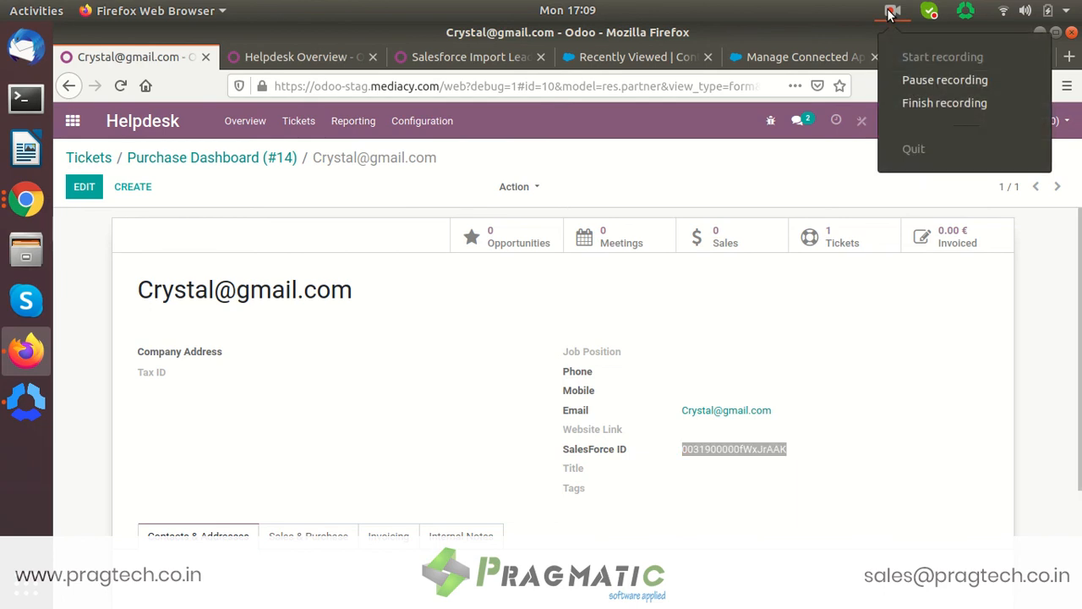
left_click(918, 82)
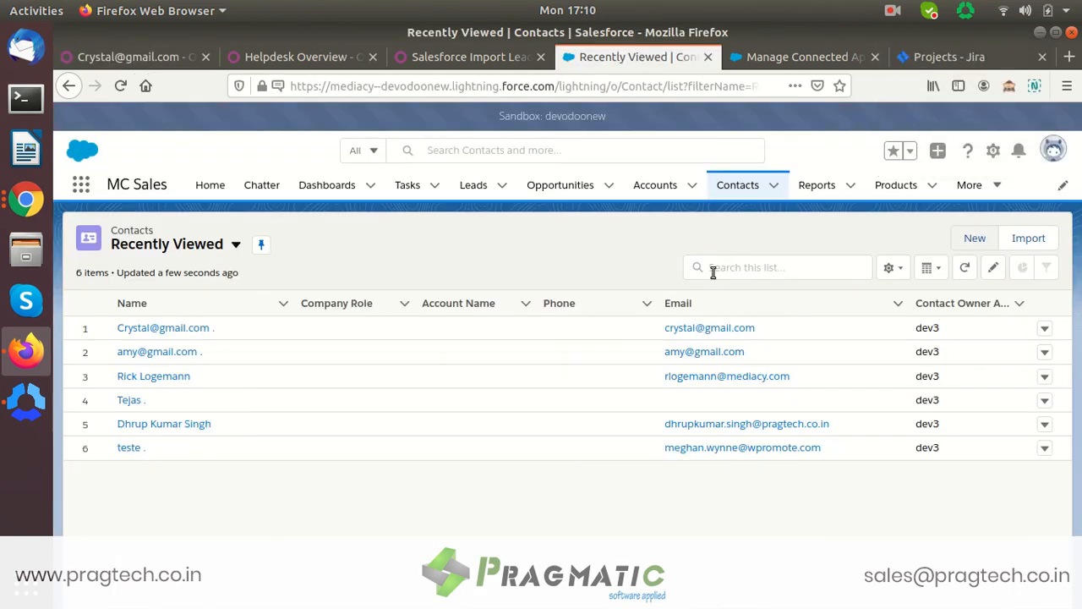
left_click(159, 57)
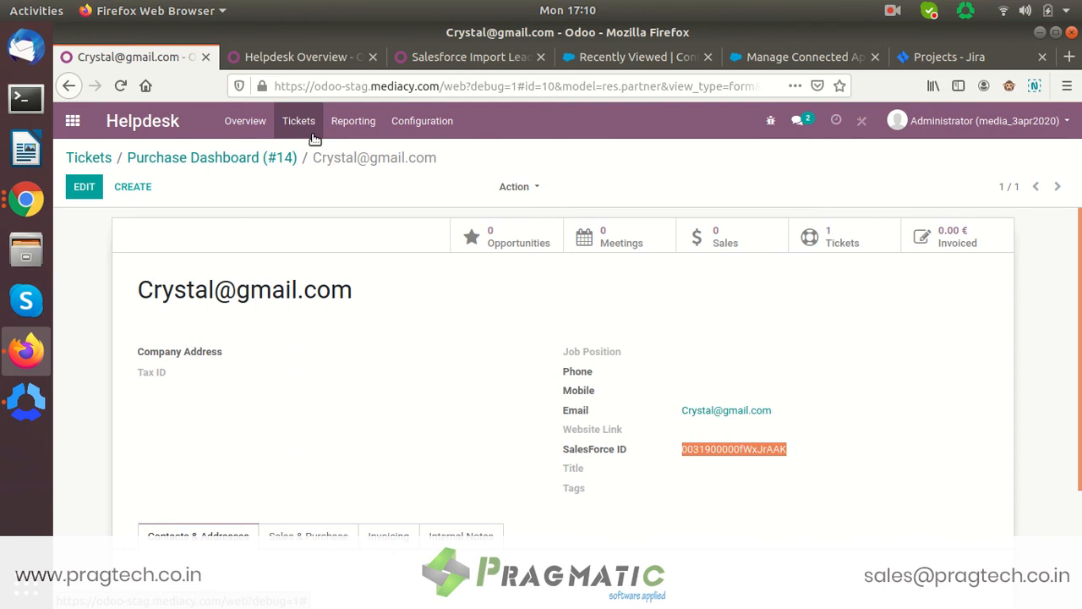
left_click(72, 121)
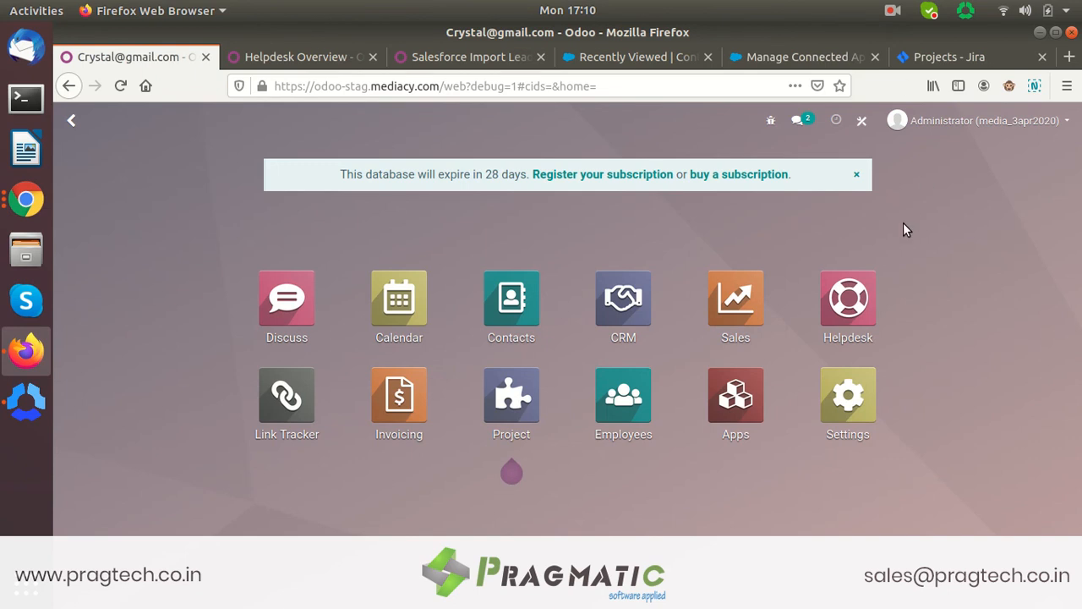
left_click(641, 61)
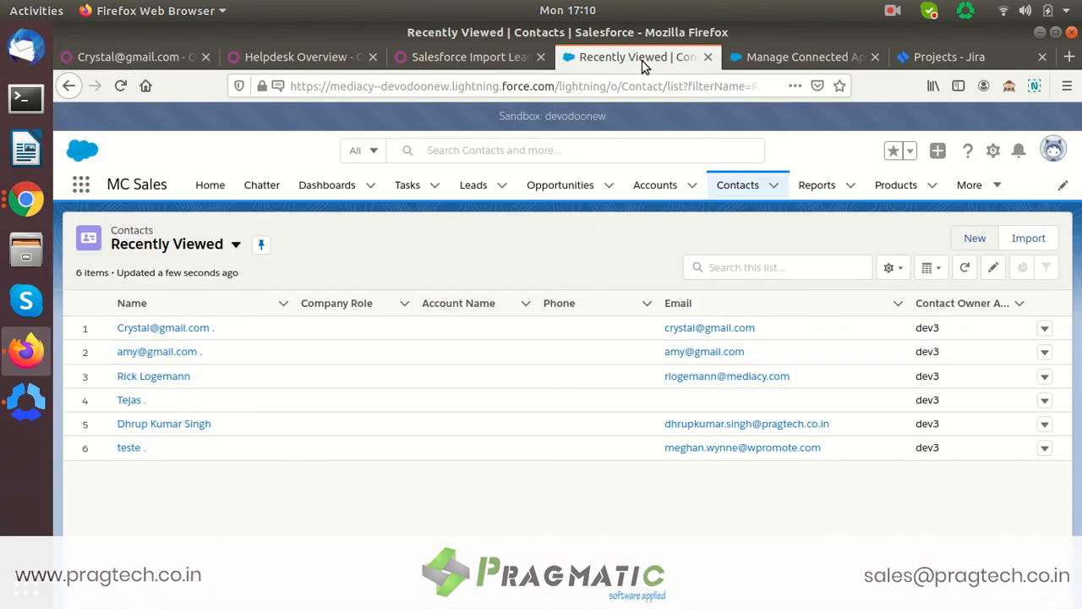